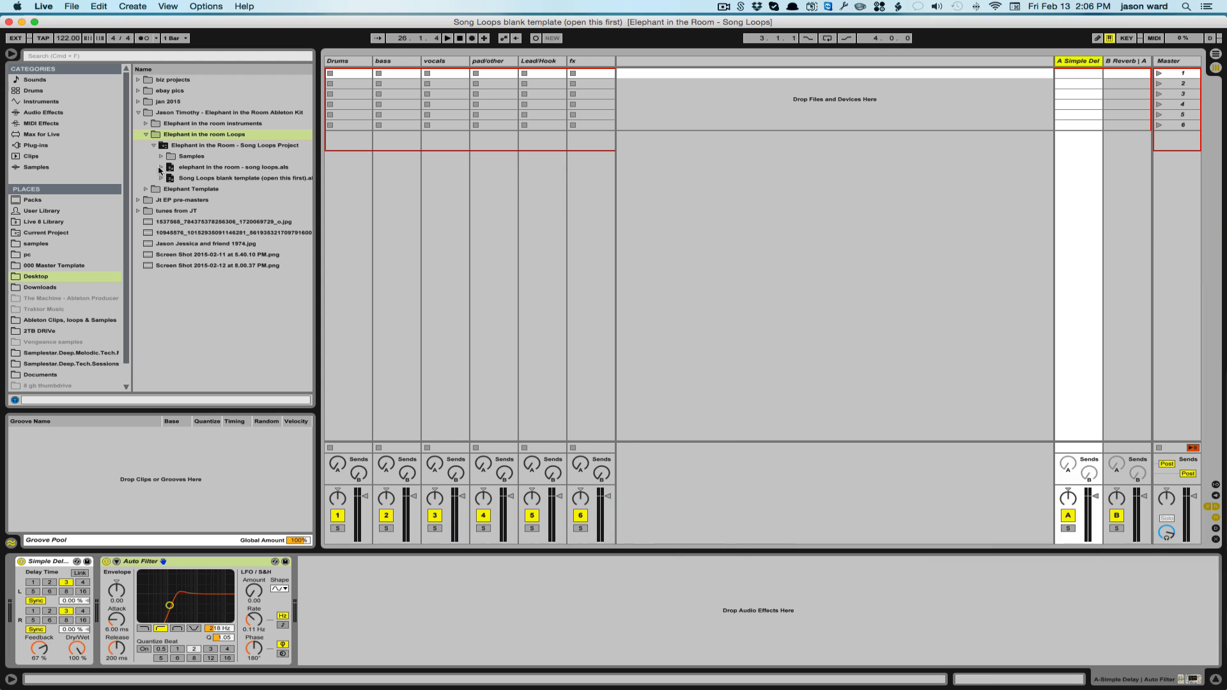
Step: Load all tracks of "elephant in the room - song loops.als" into the blank session template and lower the Master volume slightly
{"action": "left_click", "coordinate": [160, 167]}
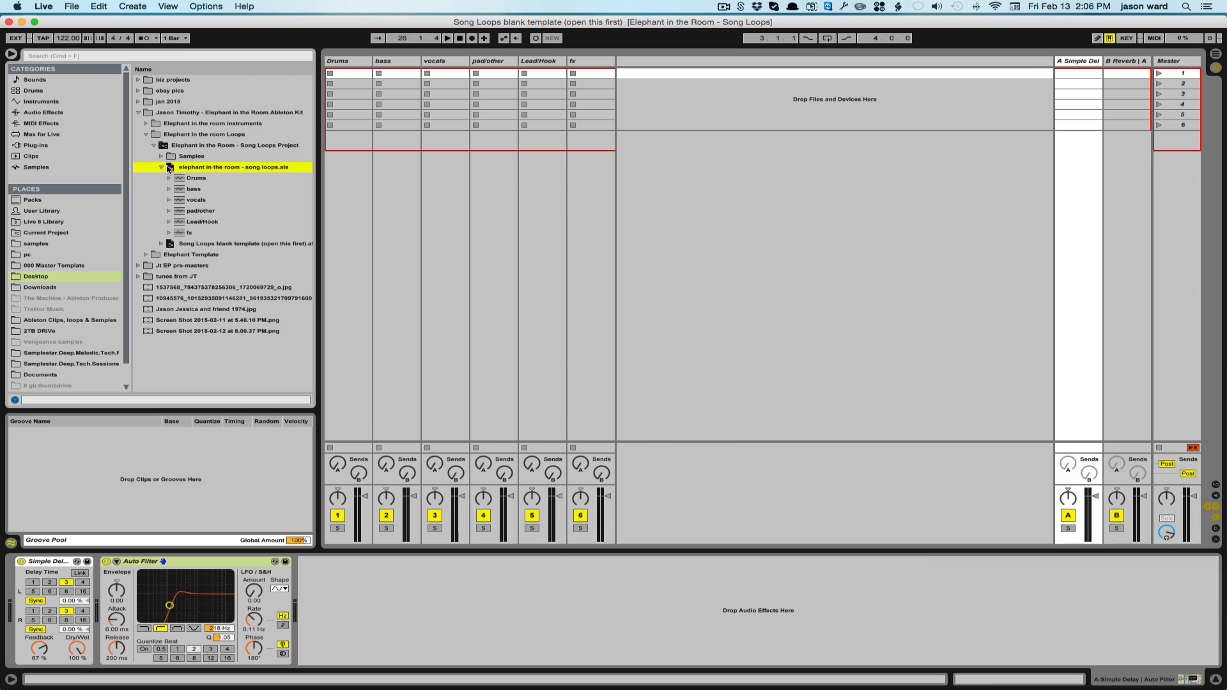
{"action": "left_click_drag", "start_coordinate": [170, 168], "coordinate": [351, 73]}
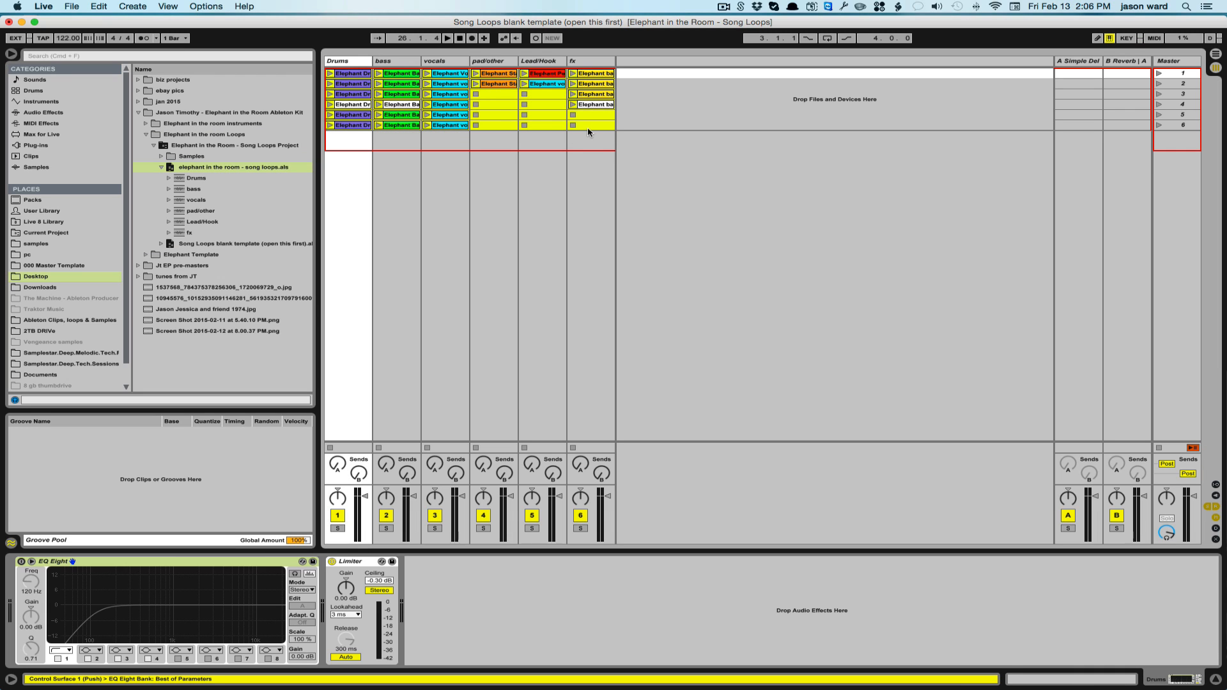
{"action": "left_click", "coordinate": [592, 128]}
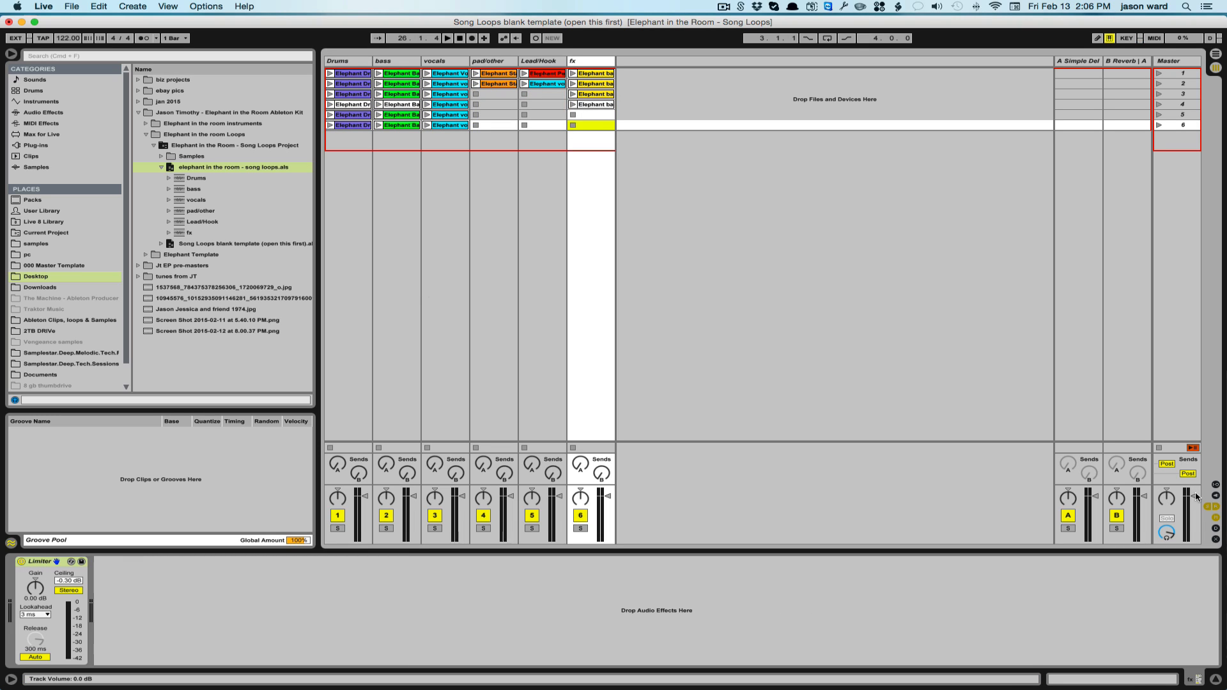
{"action": "left_click_drag", "start_coordinate": [1196, 500], "coordinate": [1195, 508]}
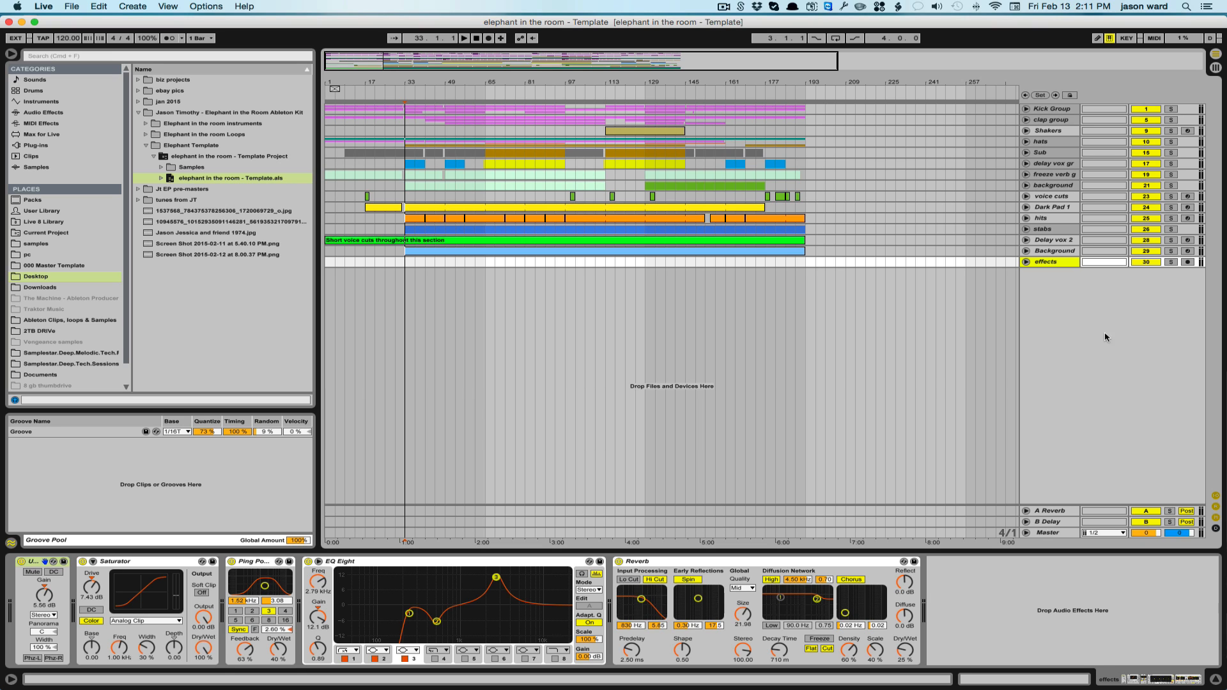
Step: Unfold all arrangement tracks and select the short break in the kick track from 8.3.1 to 9.1.1
{"action": "left_click", "coordinate": [1026, 120], "text": "alt"}
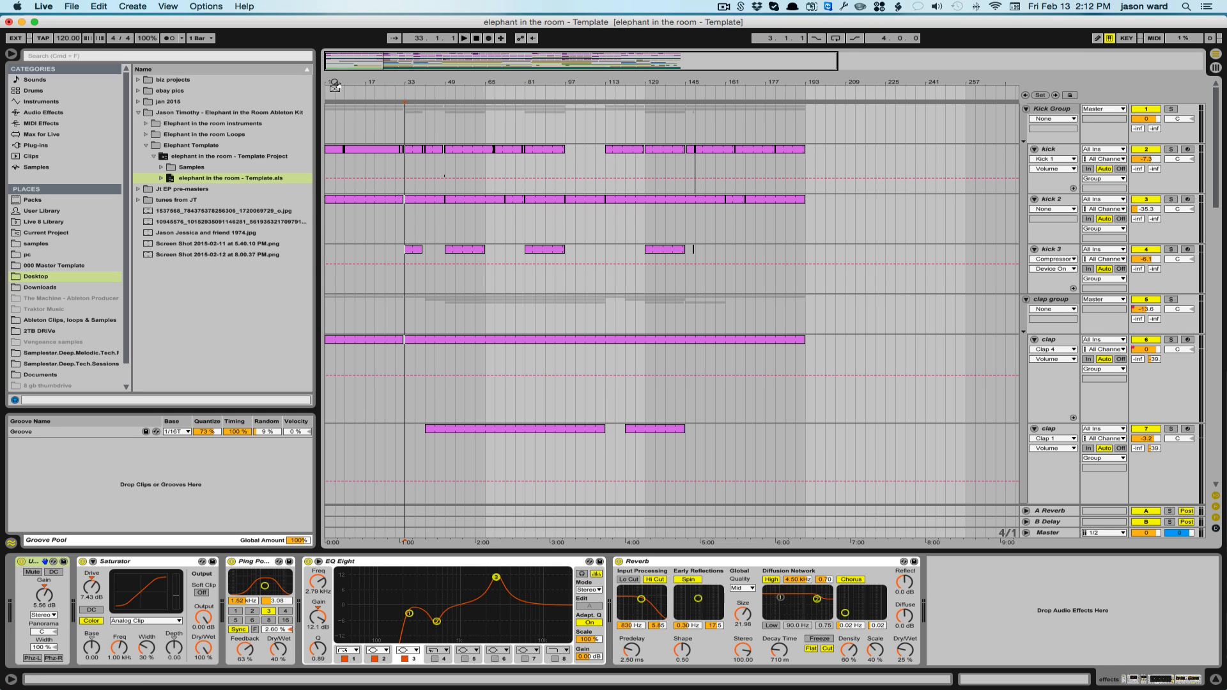
{"action": "left_click_drag", "start_coordinate": [336, 83], "coordinate": [438, 148]}
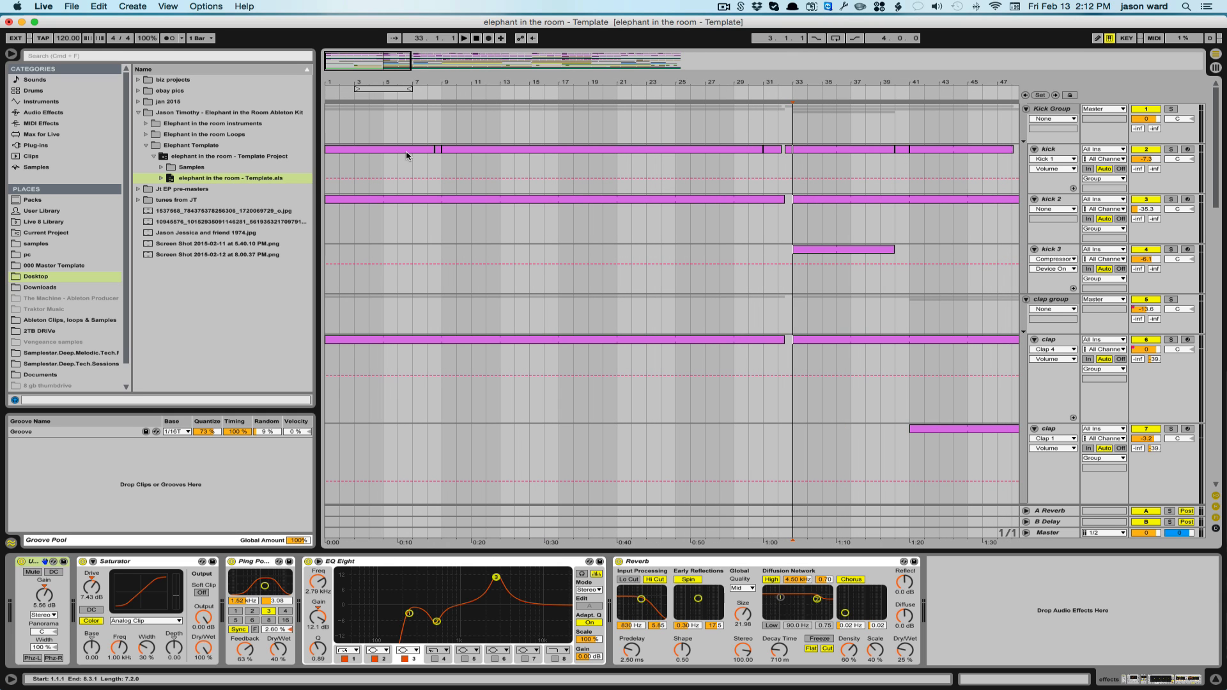
{"action": "left_click", "coordinate": [439, 152]}
{"action": "left_click", "coordinate": [439, 167]}
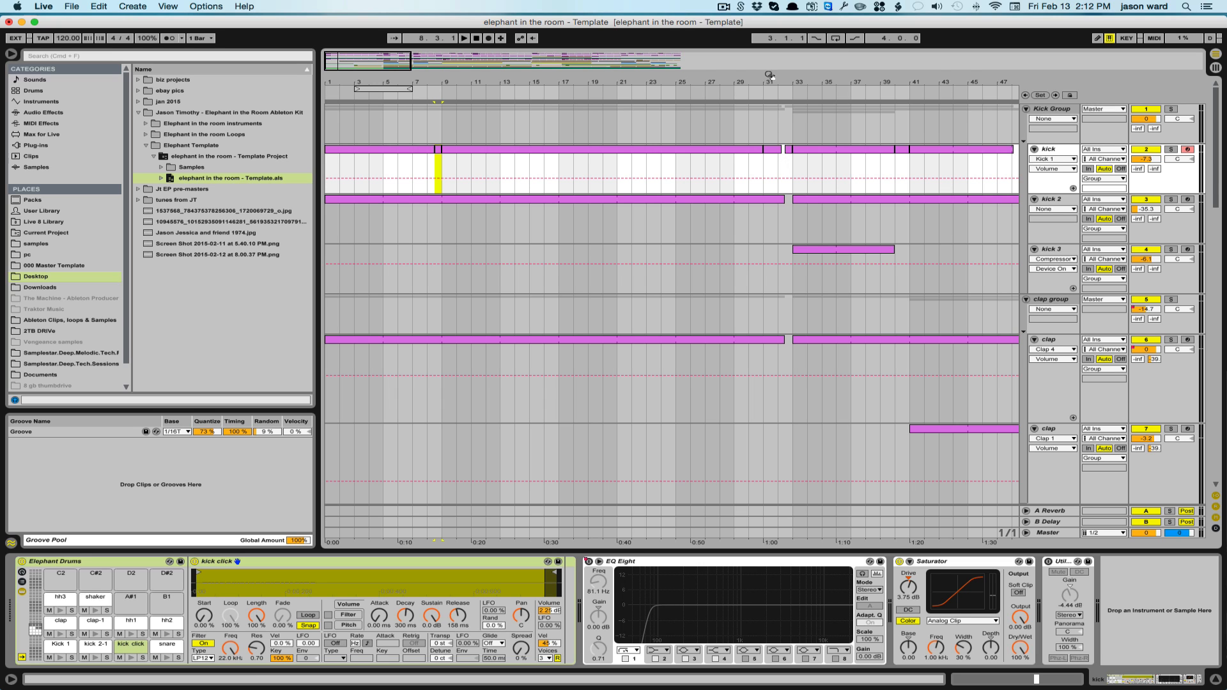
Step: Select the 16-bar gap in the kick track between bars 97 and 113
{"action": "left_click_drag", "start_coordinate": [771, 82], "coordinate": [443, 82]}
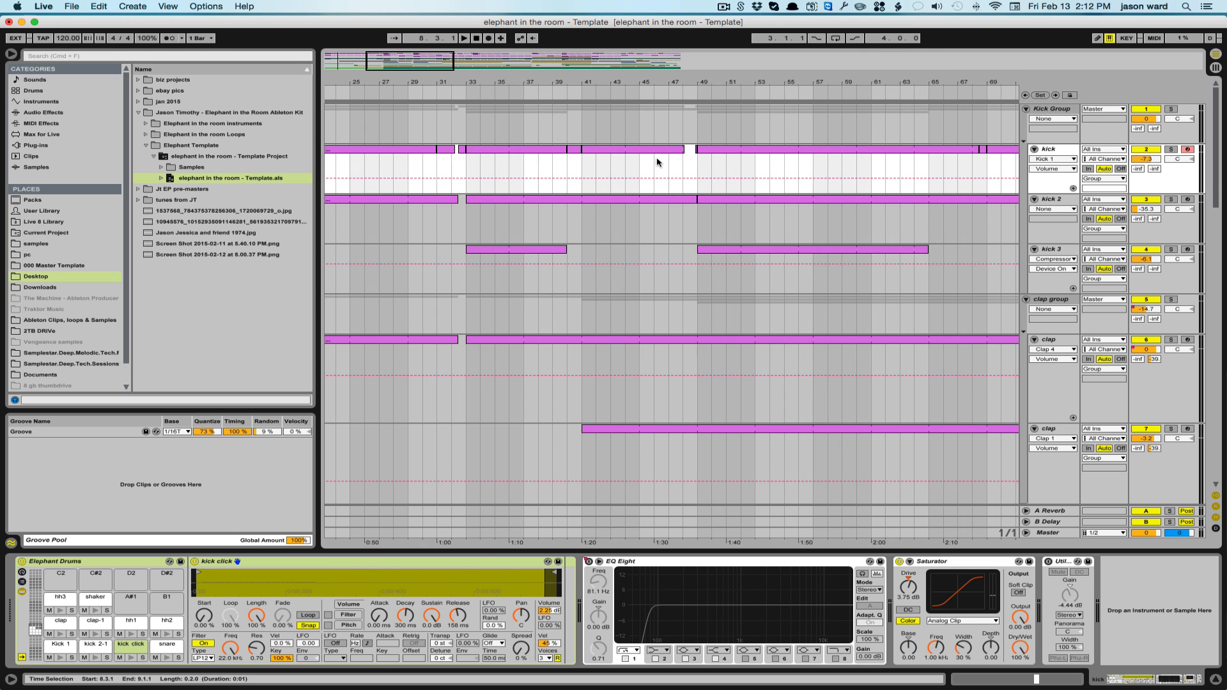
{"action": "left_click_drag", "start_coordinate": [762, 79], "coordinate": [489, 76]}
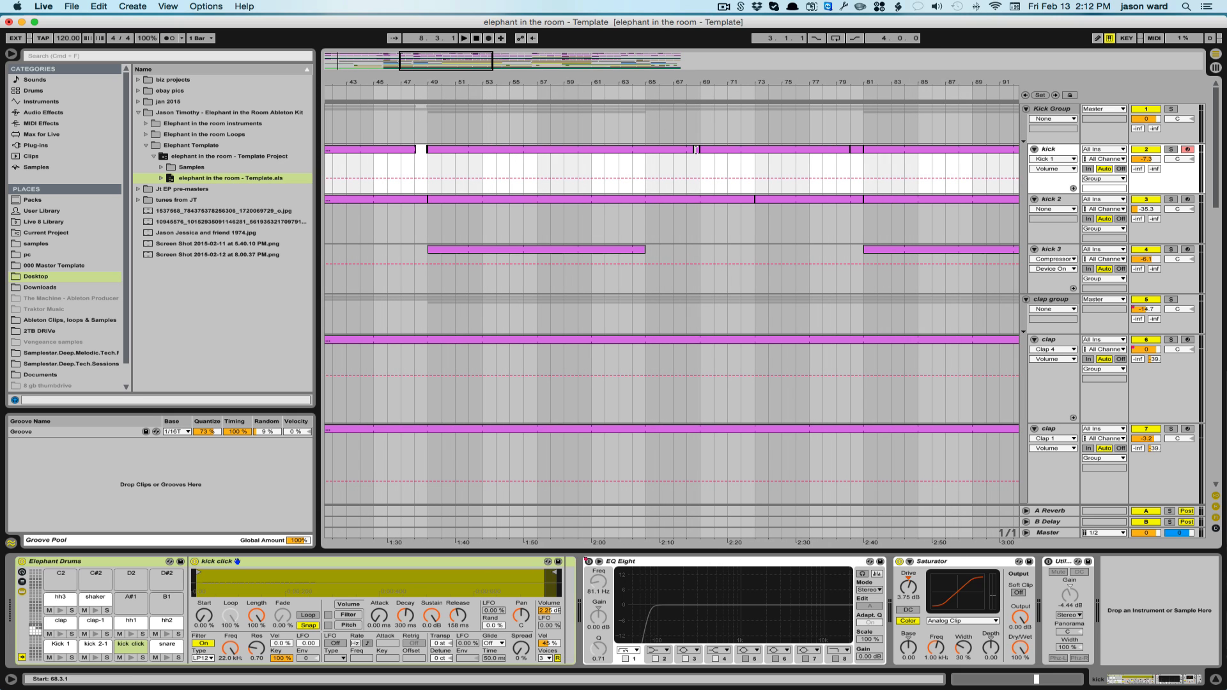
{"action": "left_click_drag", "start_coordinate": [704, 77], "coordinate": [358, 76]}
{"action": "left_click_drag", "start_coordinate": [684, 168], "coordinate": [872, 185]}
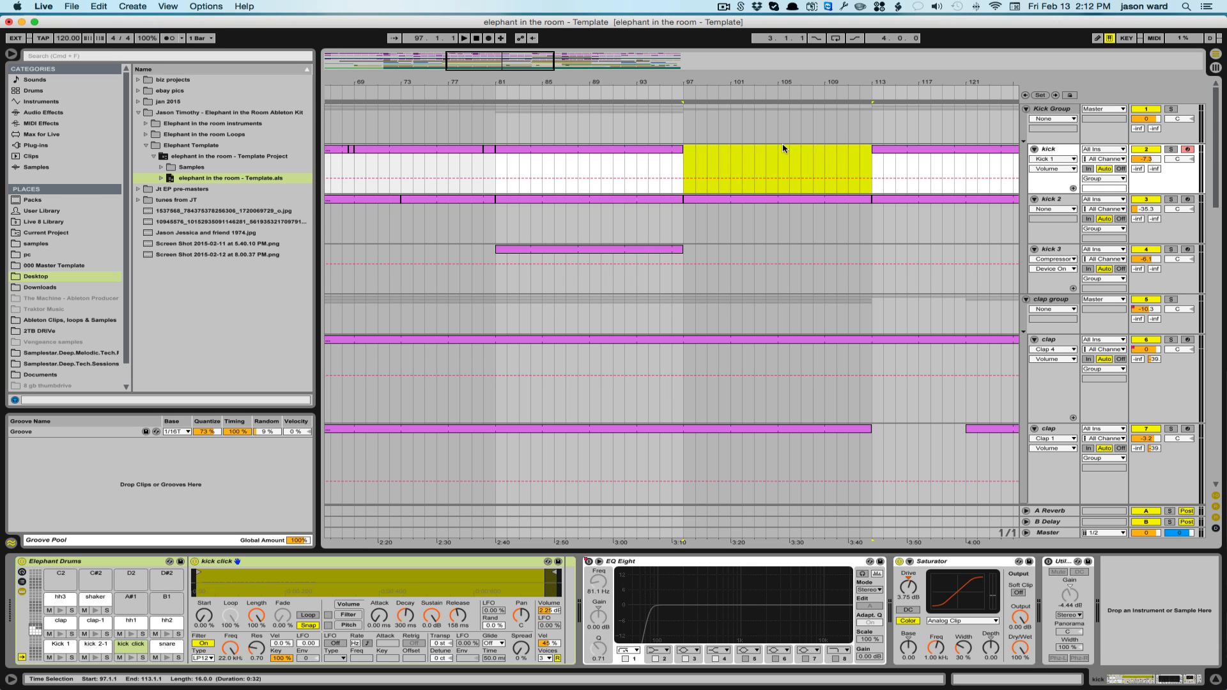
Step: Review the kick 2 and kick tracks and select the shaker pad in the Elephant Drums rack
{"action": "left_click", "coordinate": [1054, 200]}
{"action": "left_click", "coordinate": [1052, 150]}
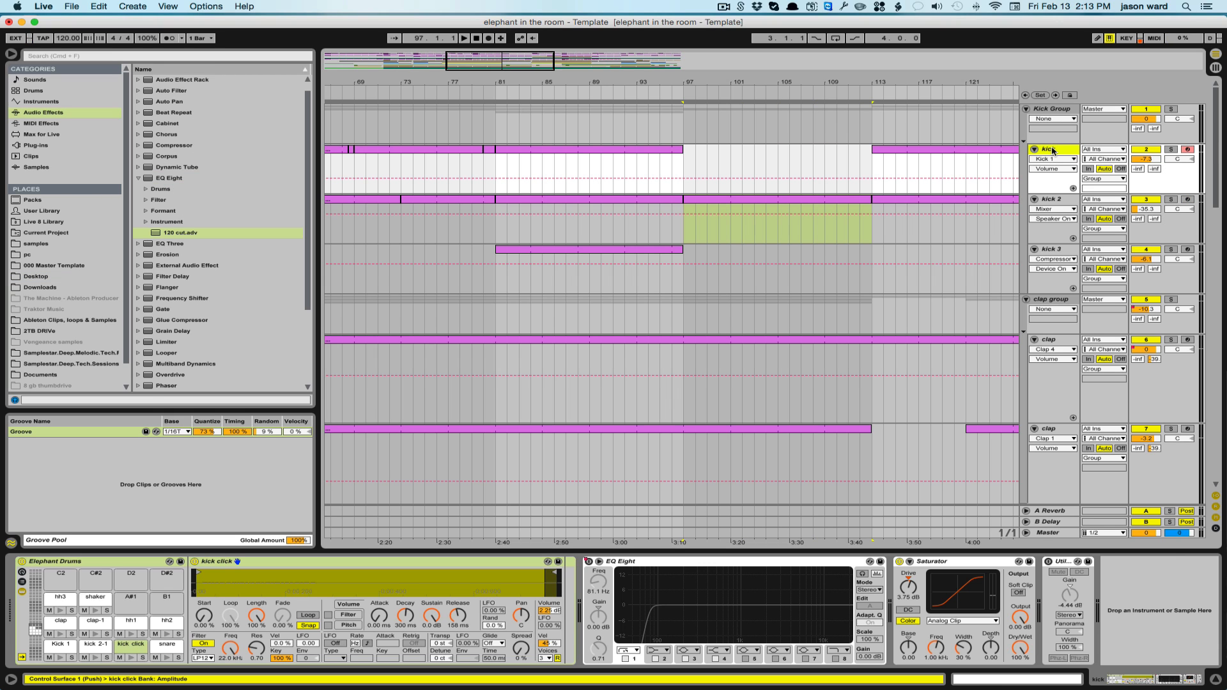
{"action": "left_click", "coordinate": [58, 646]}
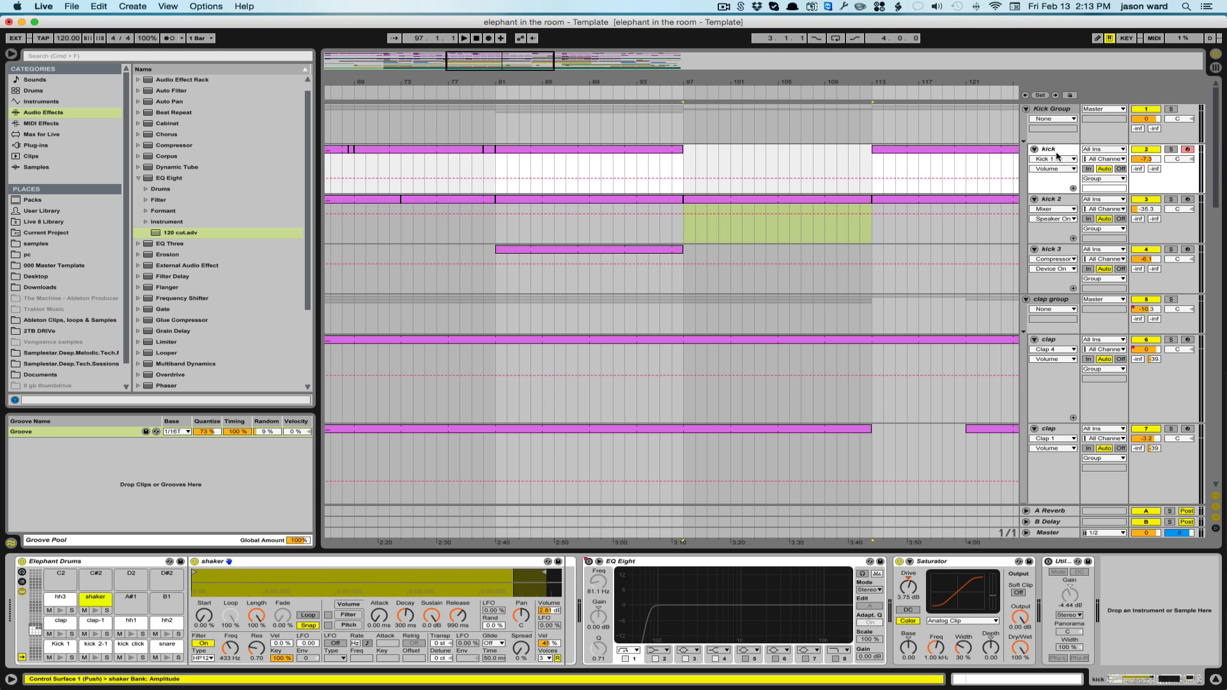
Step: Fold the Kick Group, review the devices on the three clap tracks, and fold the clap group
{"action": "left_click", "coordinate": [1027, 109]}
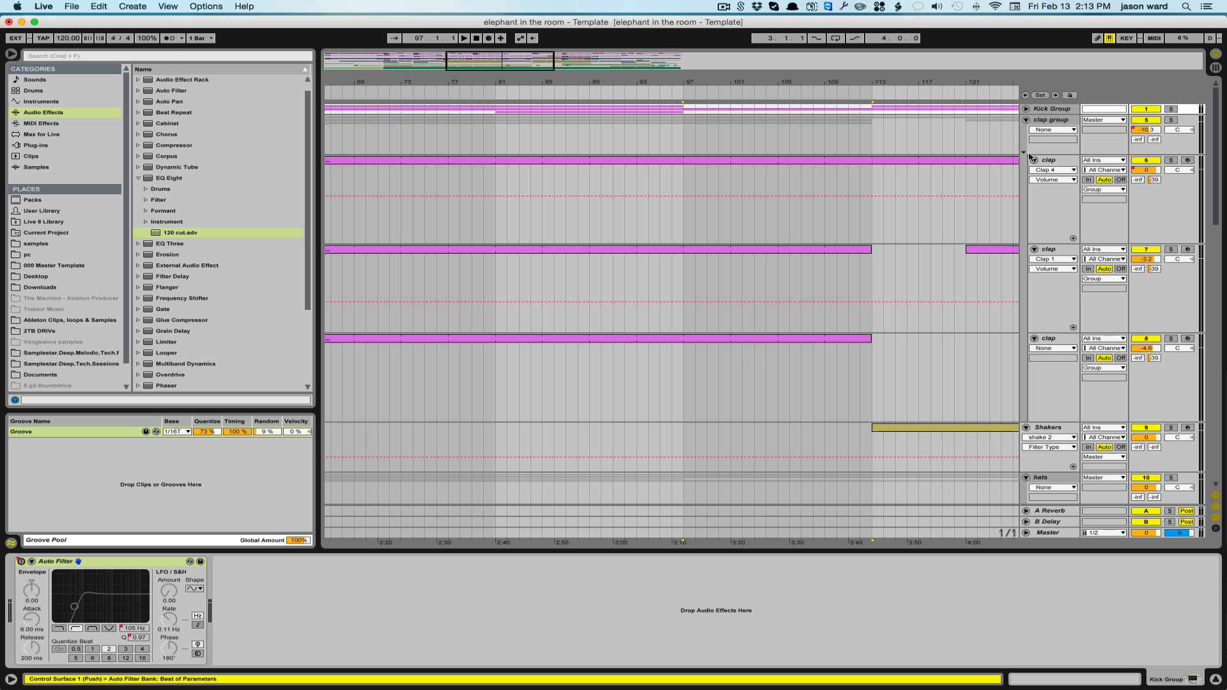
{"action": "left_click", "coordinate": [1051, 161]}
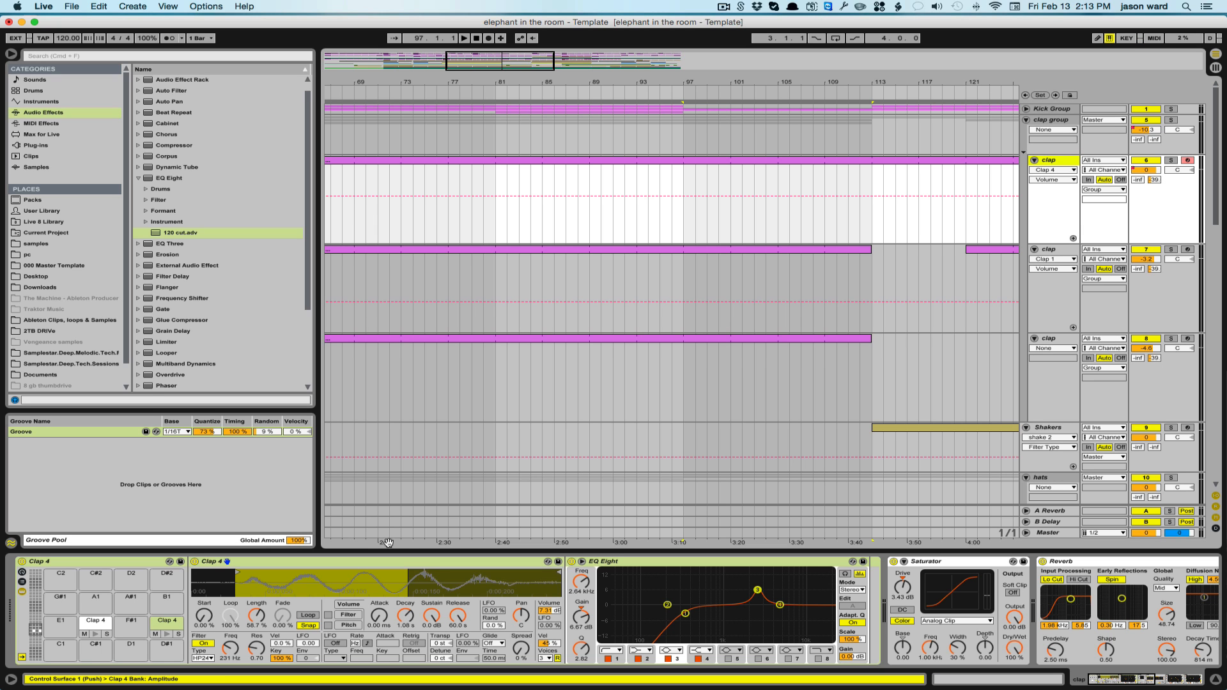
{"action": "left_click", "coordinate": [1064, 254]}
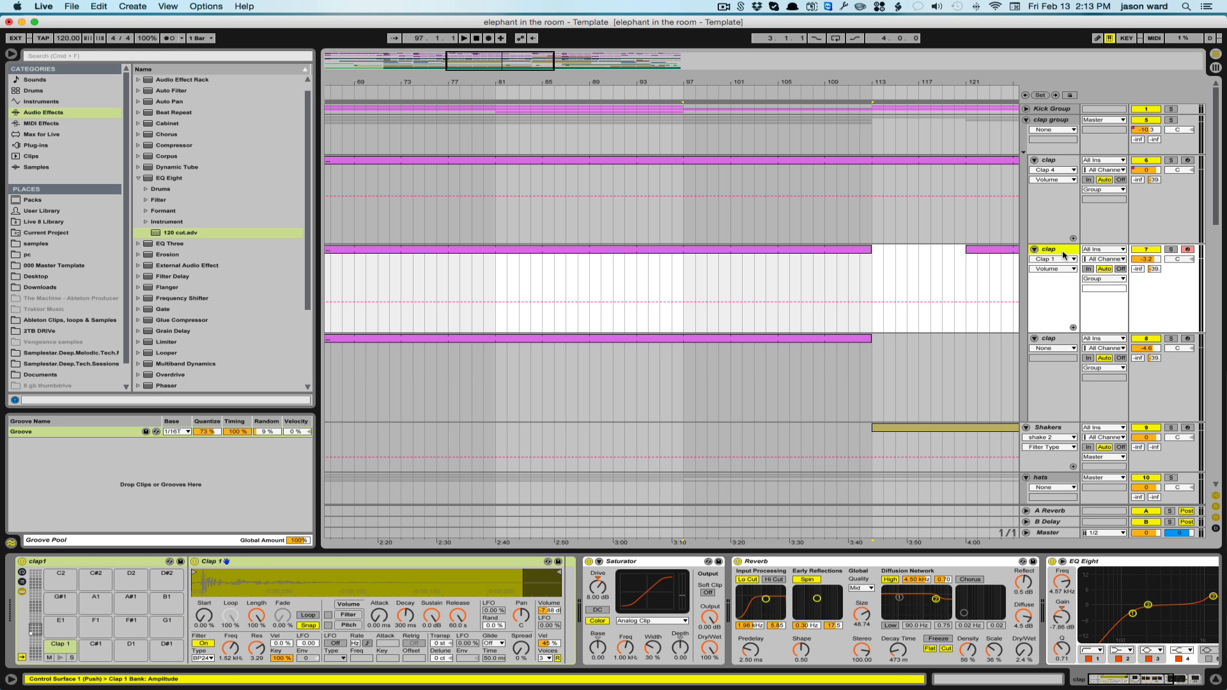
{"action": "left_click", "coordinate": [1058, 343]}
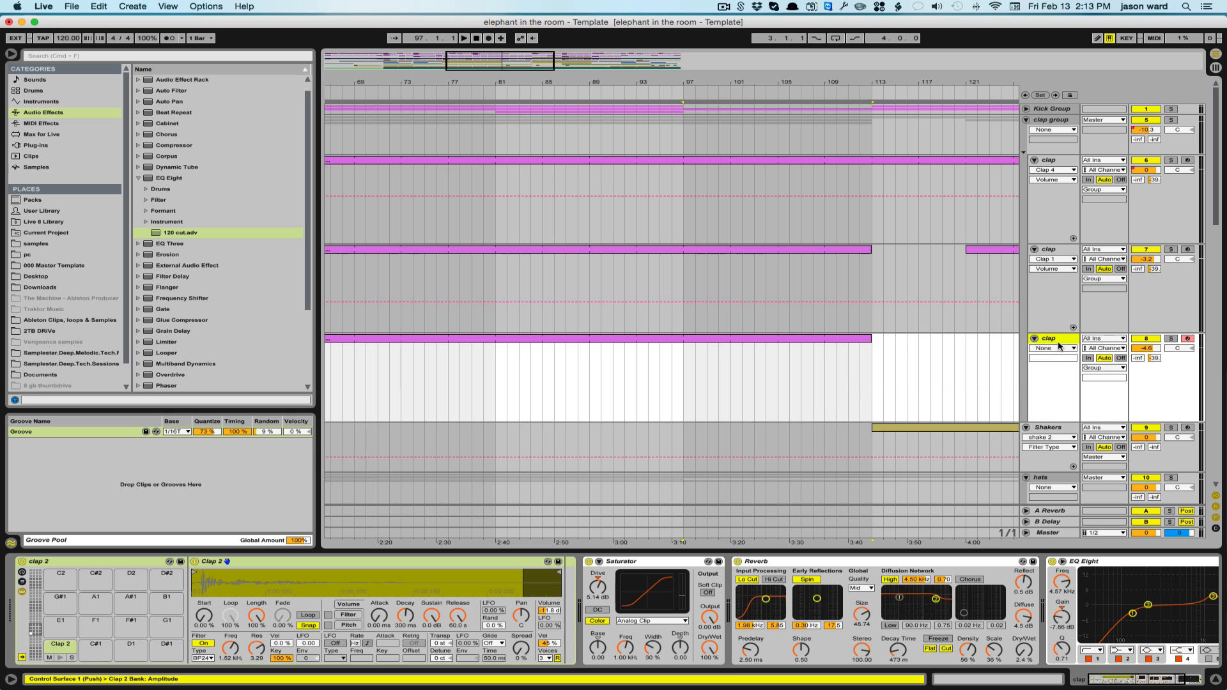
{"action": "left_click_drag", "start_coordinate": [806, 83], "coordinate": [525, 85]}
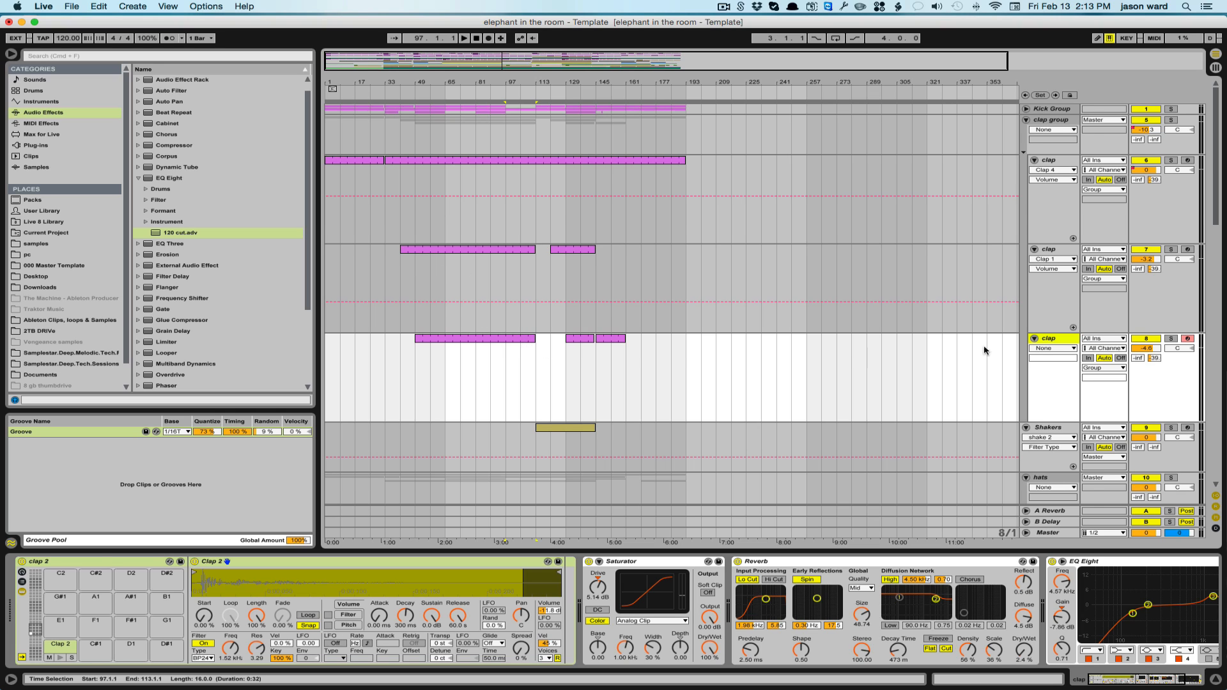
{"action": "left_click", "coordinate": [1026, 120]}
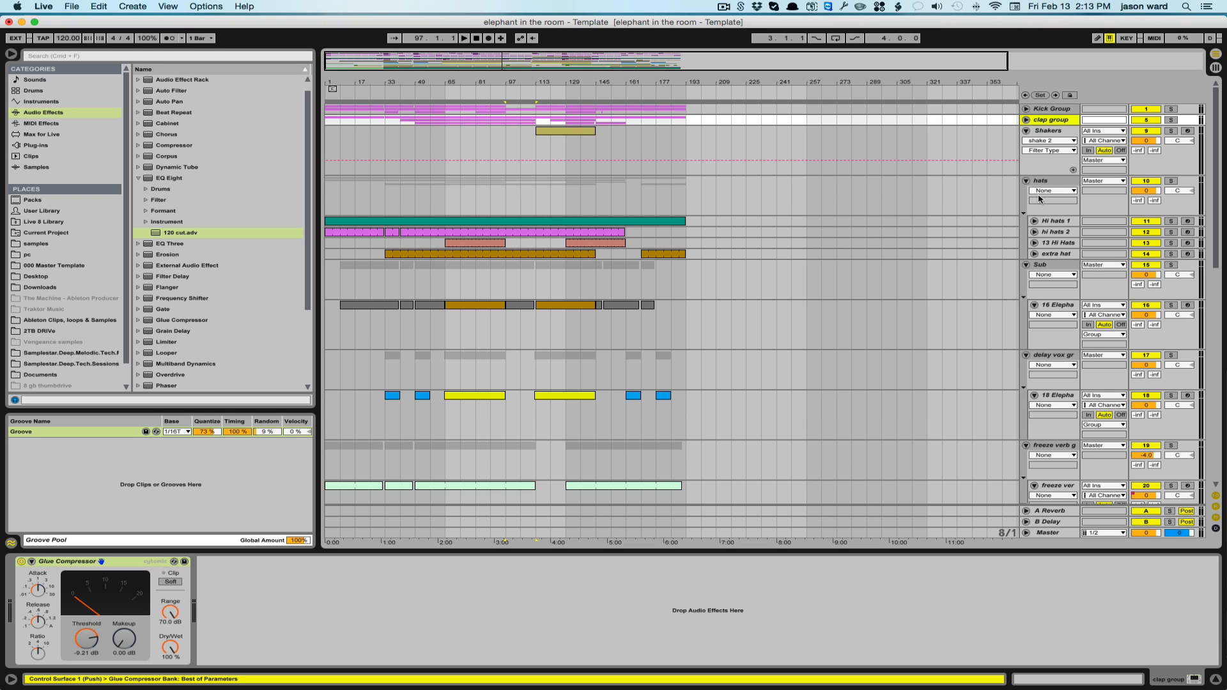
Step: Review the devices on the four hi-hat tracks, including the extra hat's full effect chain, and fold the hats group
{"action": "left_click", "coordinate": [1055, 222]}
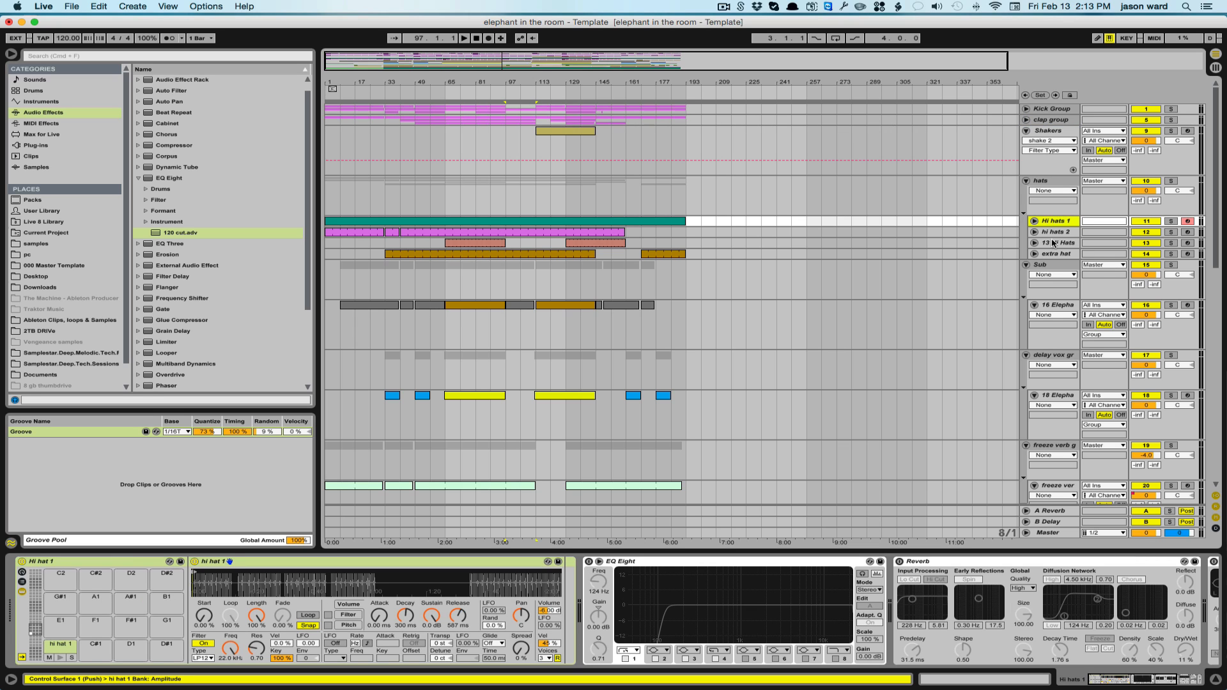
{"action": "left_click", "coordinate": [1054, 232]}
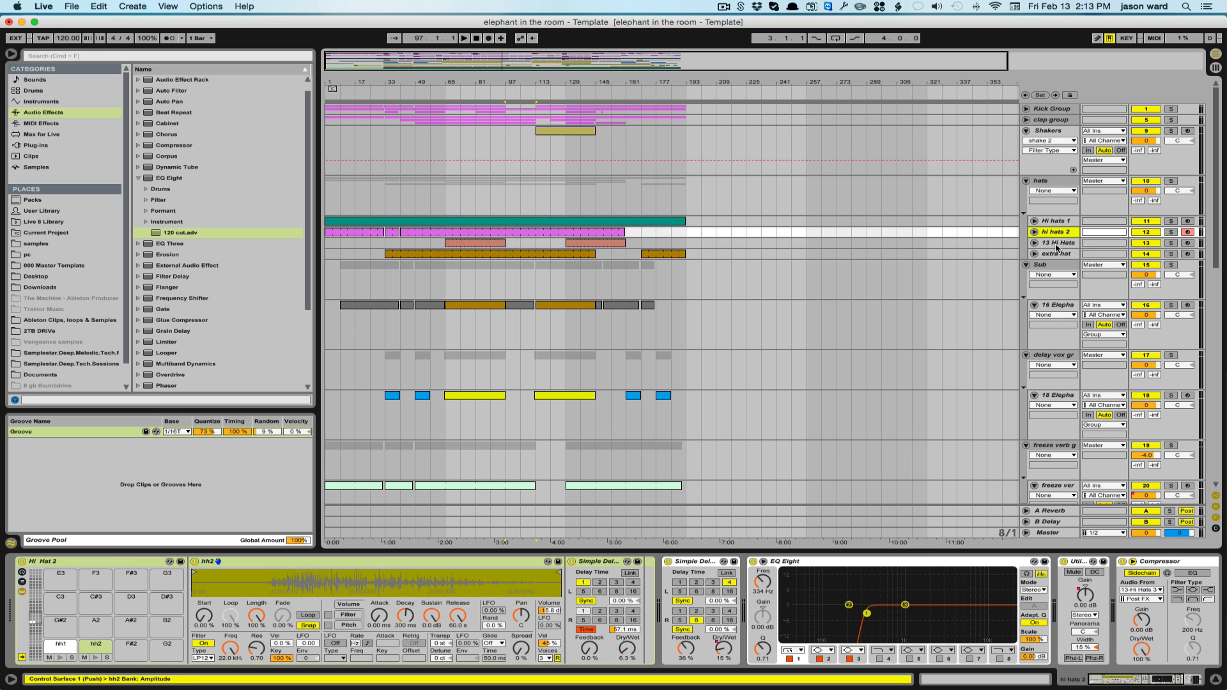
{"action": "left_click", "coordinate": [1057, 245]}
{"action": "left_click", "coordinate": [1056, 255]}
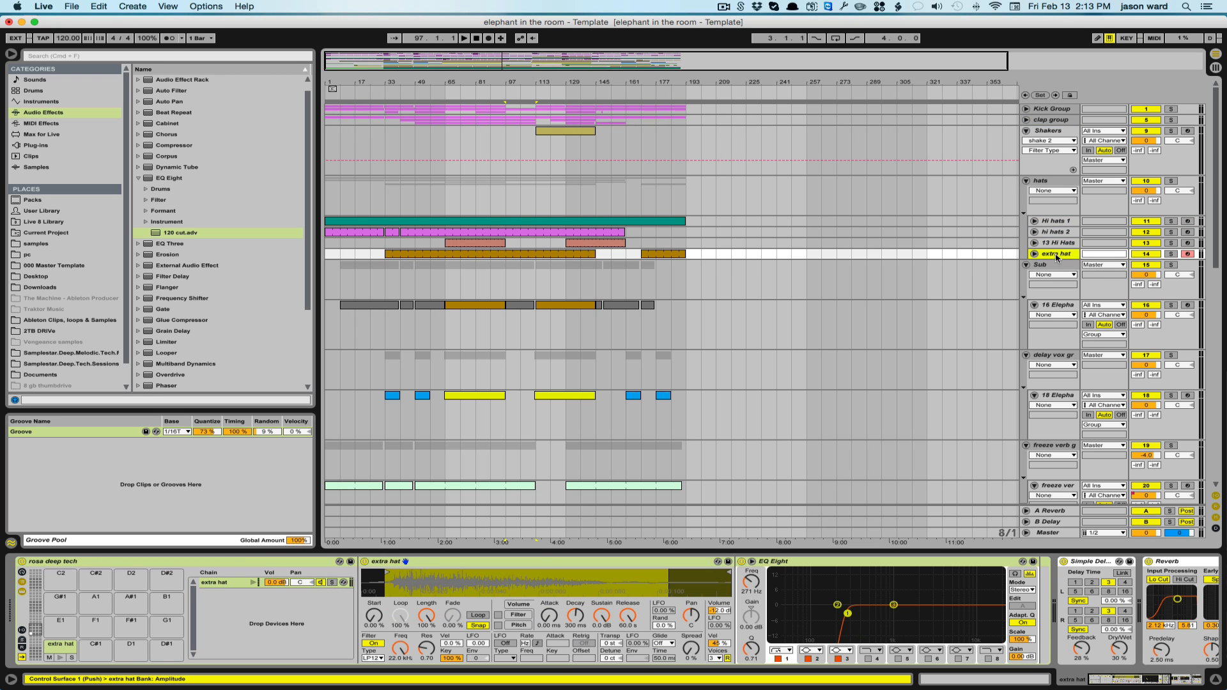
{"action": "scroll", "coordinate": [875, 616], "scroll_direction": "right", "scroll_amount": 5}
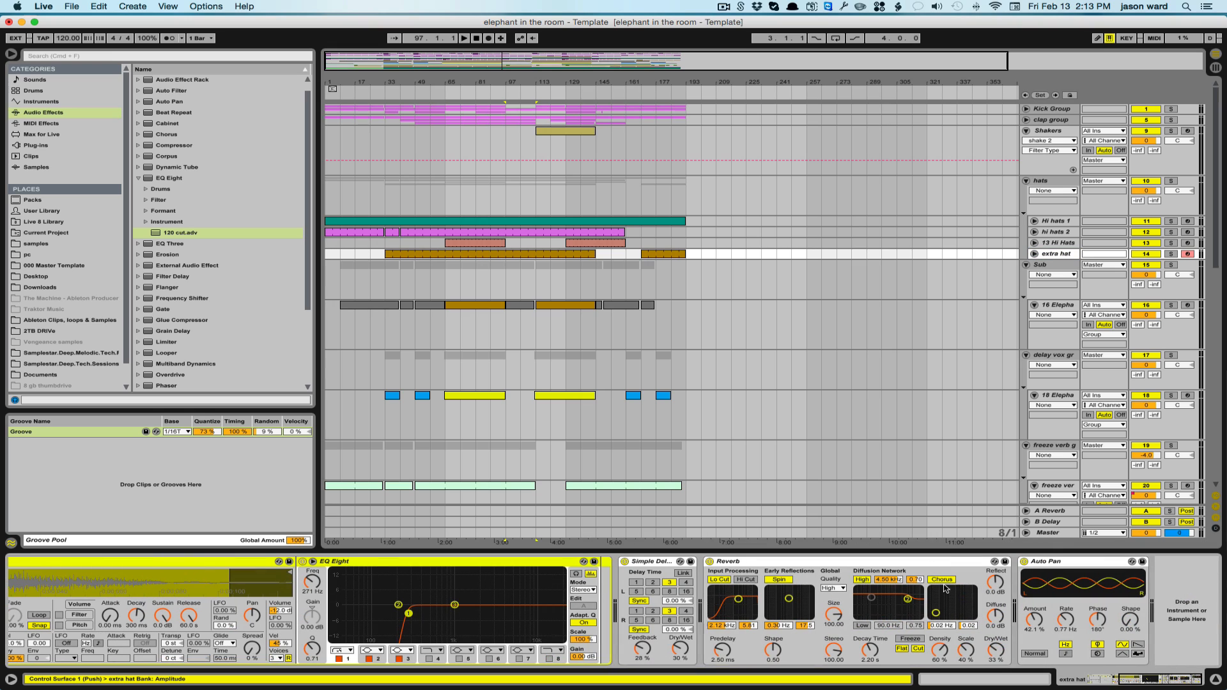
{"action": "left_click", "coordinate": [1026, 180]}
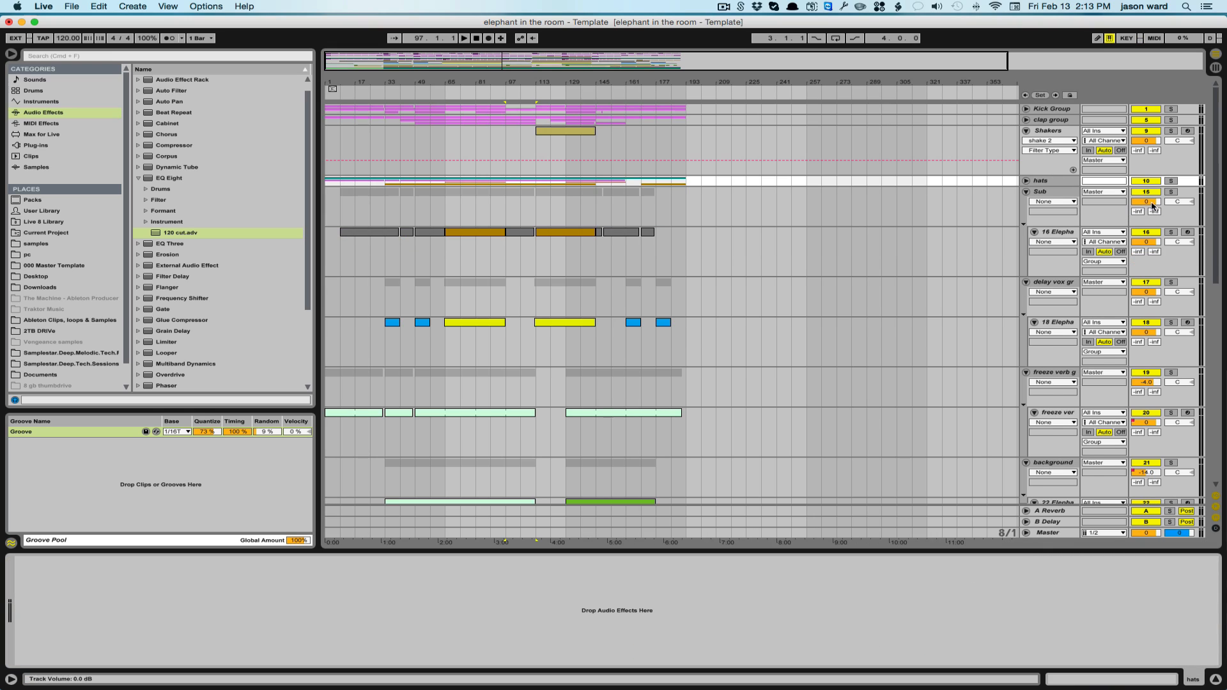
Step: Arm the 16 Elephant Sub track and solo the delay vox group
{"action": "left_click", "coordinate": [1188, 233]}
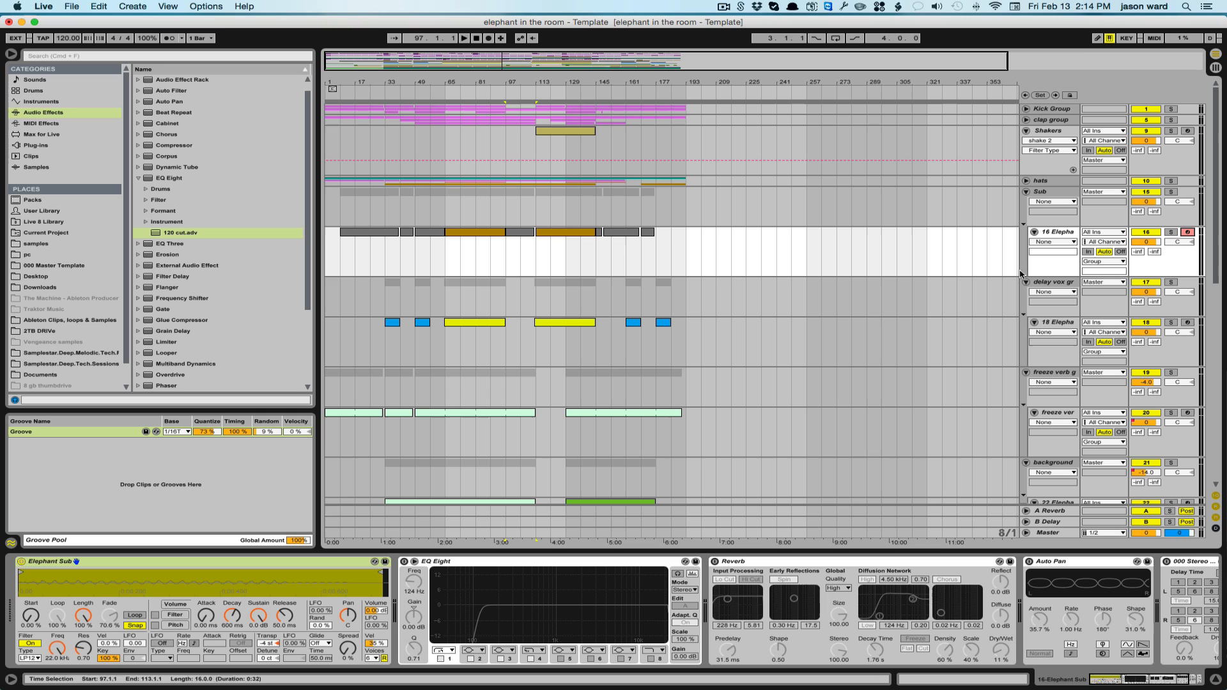
{"action": "left_click", "coordinate": [1052, 284]}
{"action": "left_click", "coordinate": [1172, 283]}
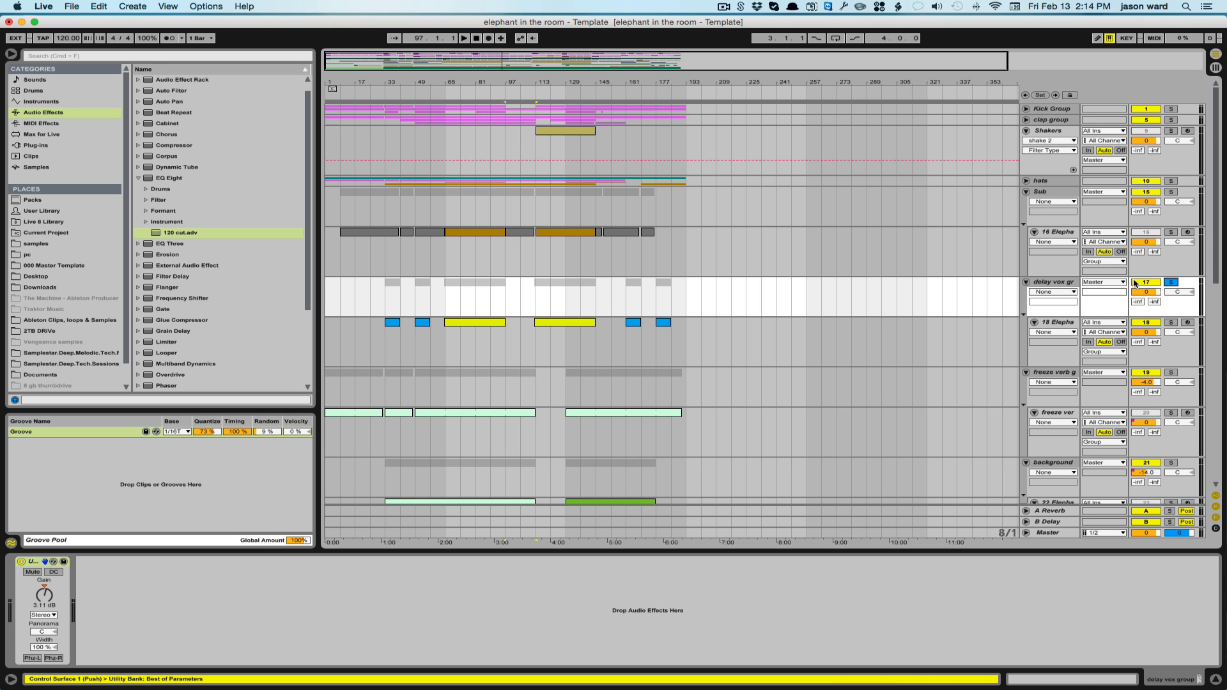
Step: Audition the 18 Elephant voice track with a repeated note, inspect its second Simple Delay, and fold the delay vox group
{"action": "left_click", "coordinate": [1038, 340]}
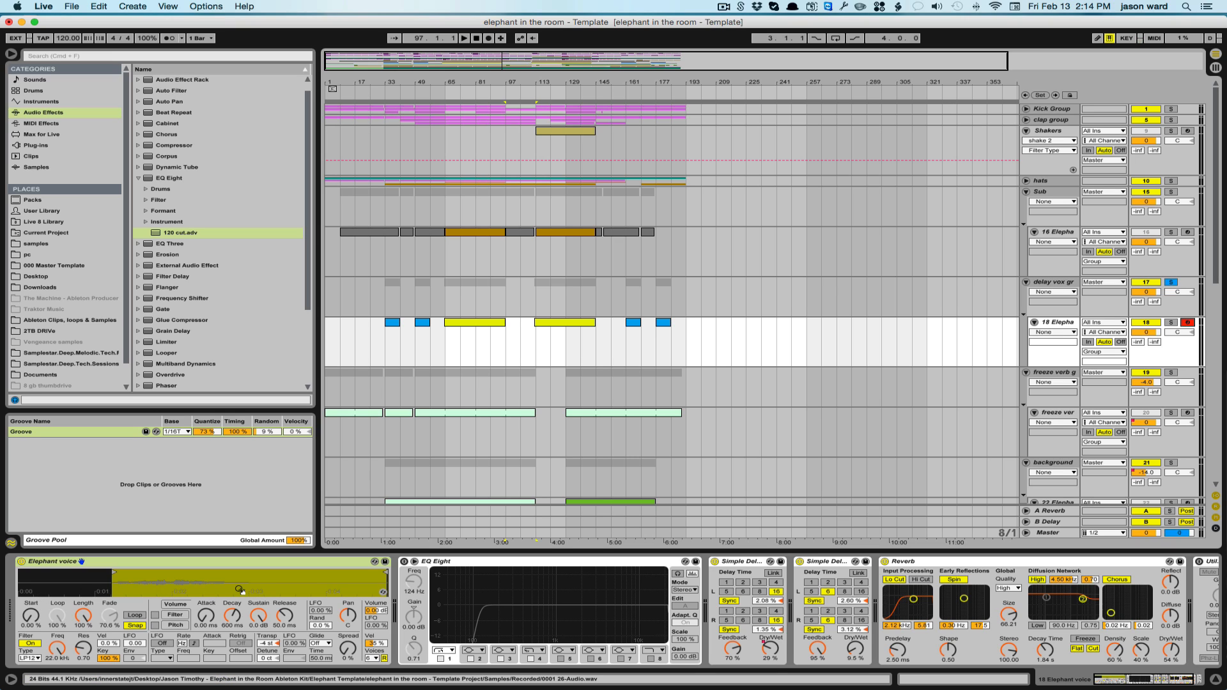
{"action": "key", "text": "a"}
{"action": "key", "text": "a"}
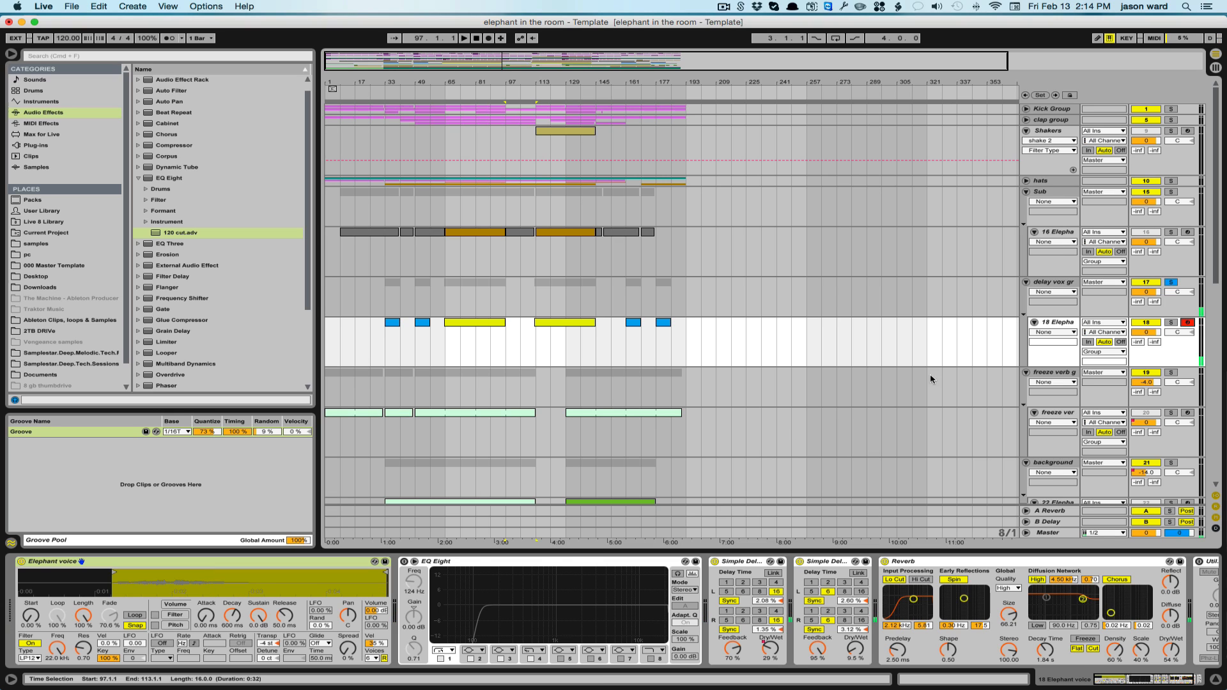
{"action": "left_click", "coordinate": [825, 571]}
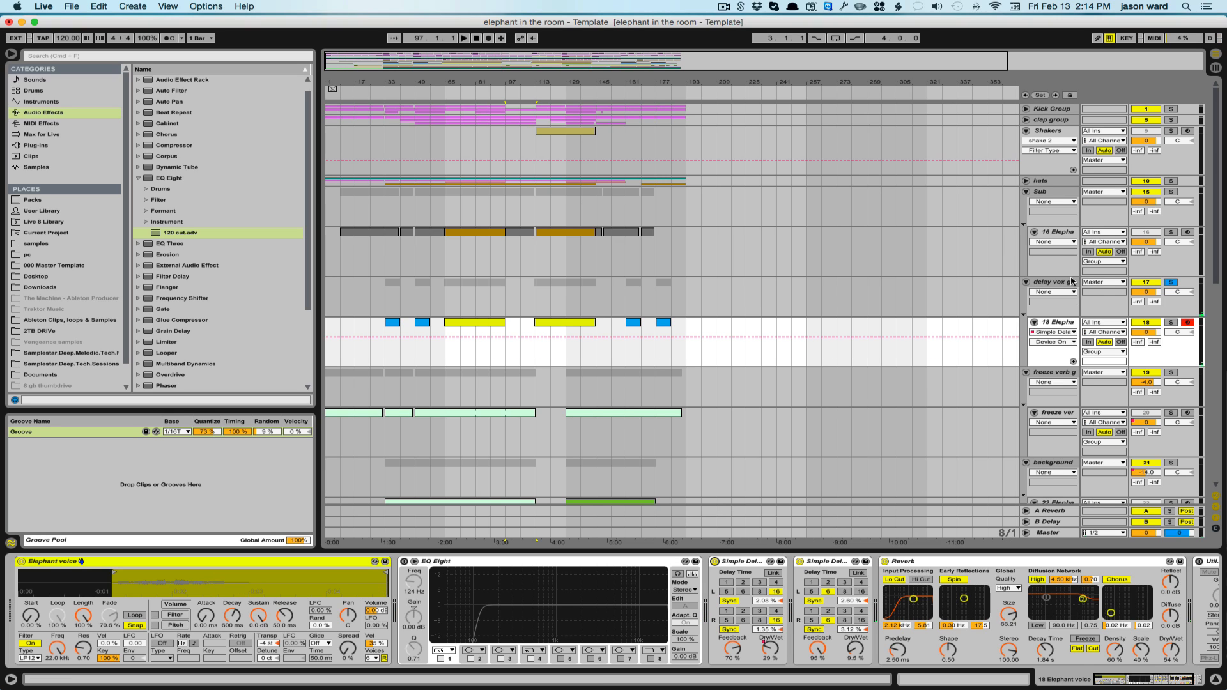
{"action": "left_click", "coordinate": [1026, 282]}
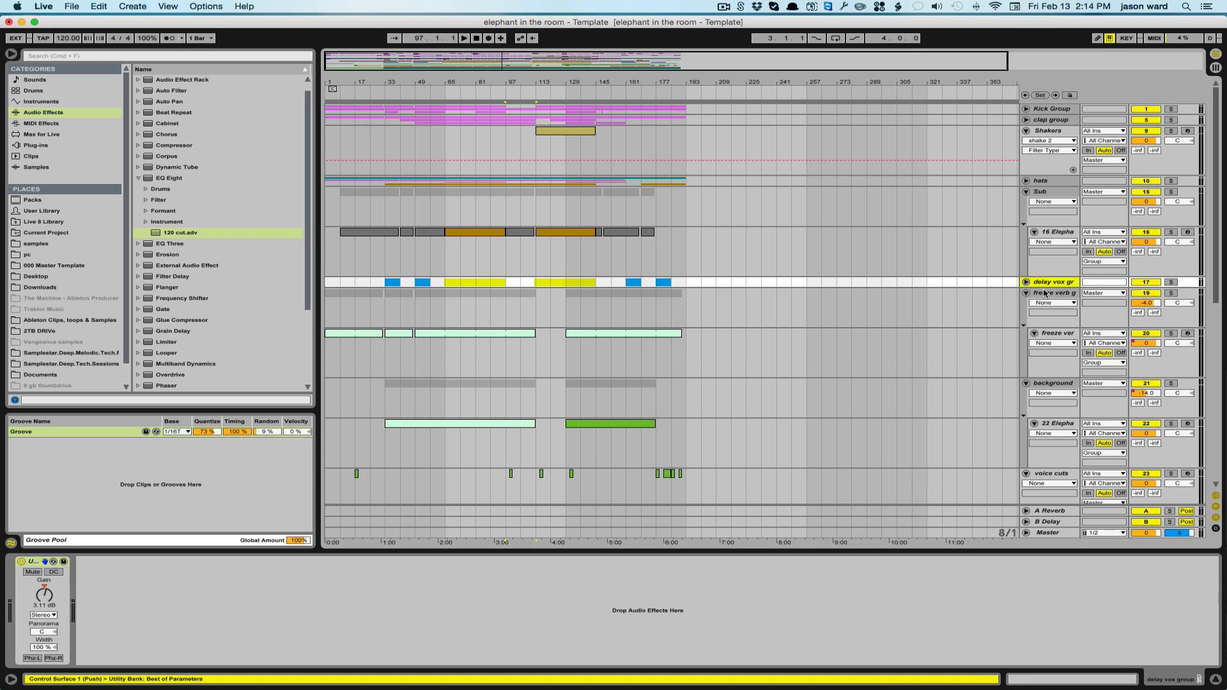
Step: Review the freeze verb group and its Elephant verb instrument and effects, and fold the group
{"action": "left_click", "coordinate": [1046, 293]}
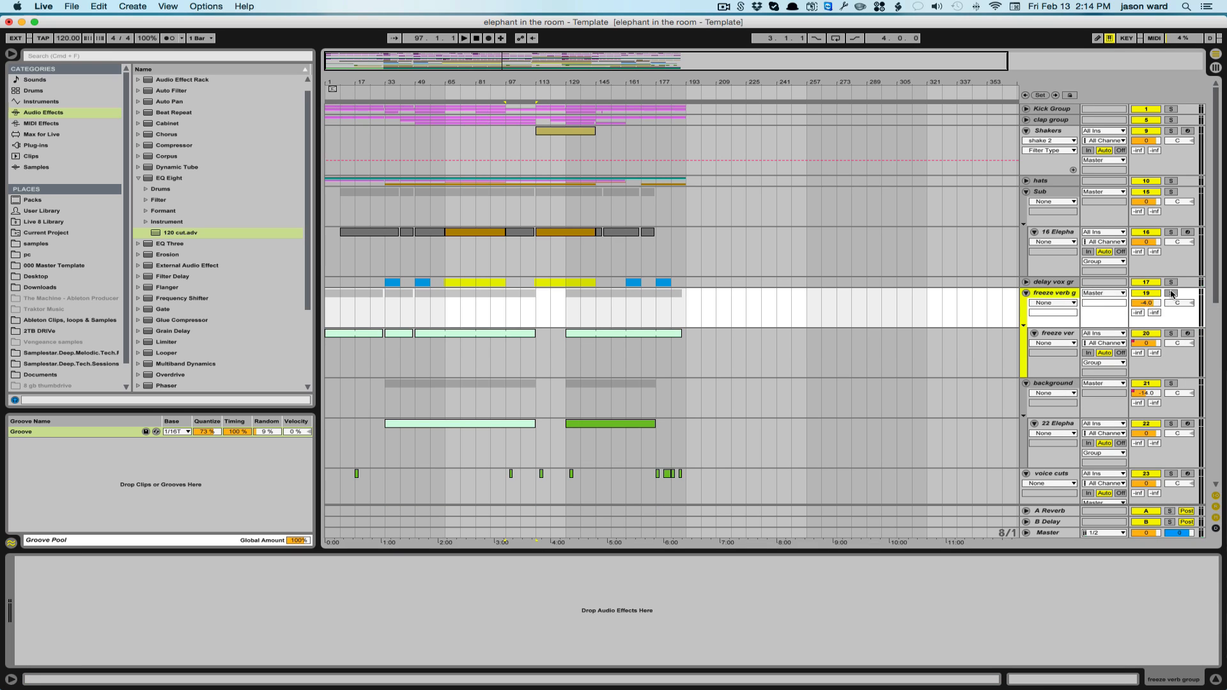
{"action": "left_click", "coordinate": [1058, 333]}
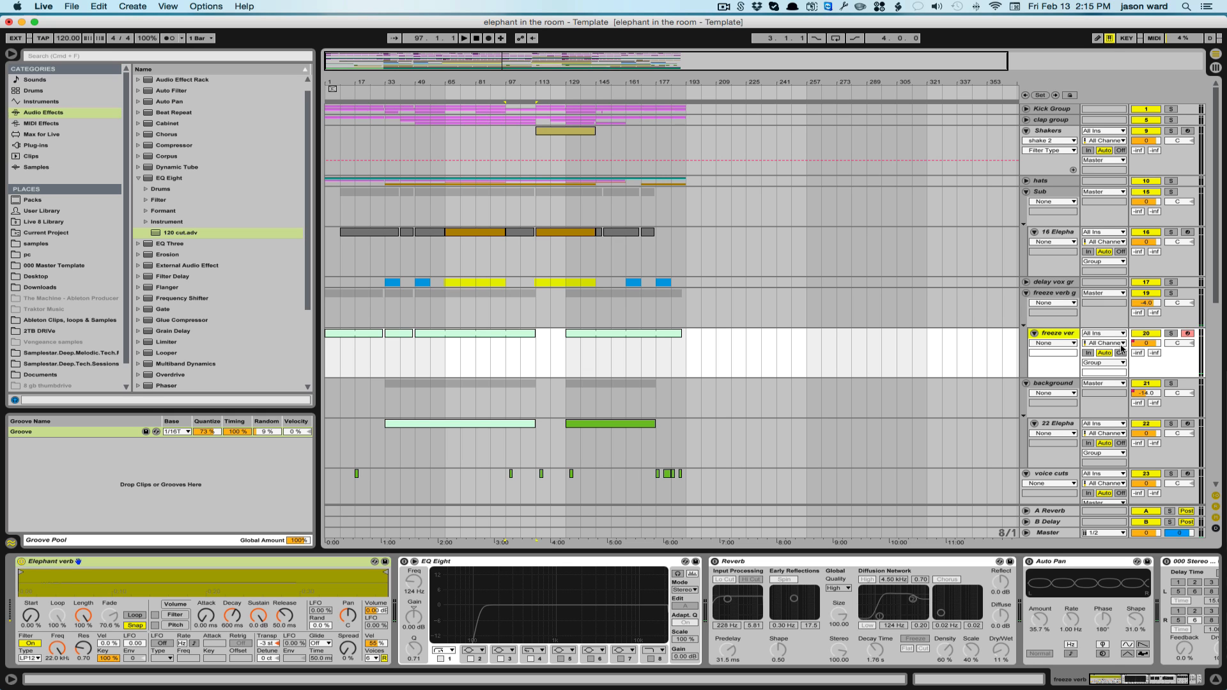
{"action": "left_click", "coordinate": [1163, 595]}
{"action": "left_click", "coordinate": [1026, 293]}
Step: Inspect the Elephant Dist strings instrument on track 22 and arm the track to audition it
{"action": "left_click", "coordinate": [1063, 345]}
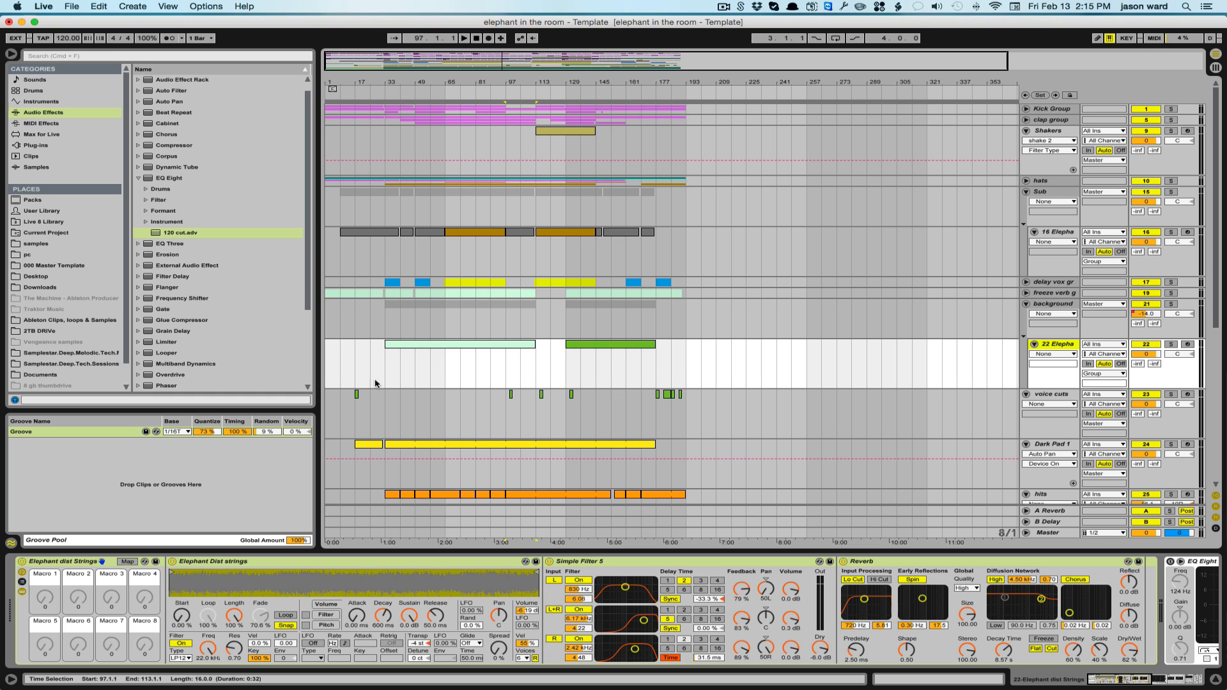
{"action": "left_click", "coordinate": [311, 570]}
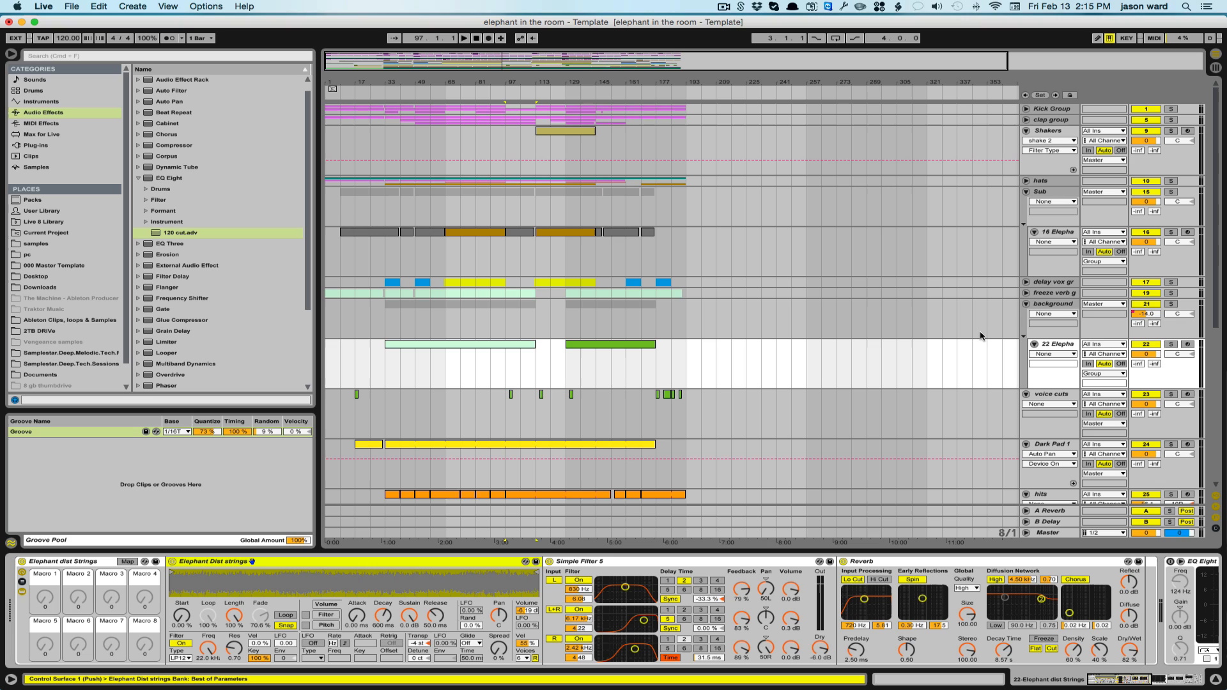
{"action": "left_click", "coordinate": [1189, 345]}
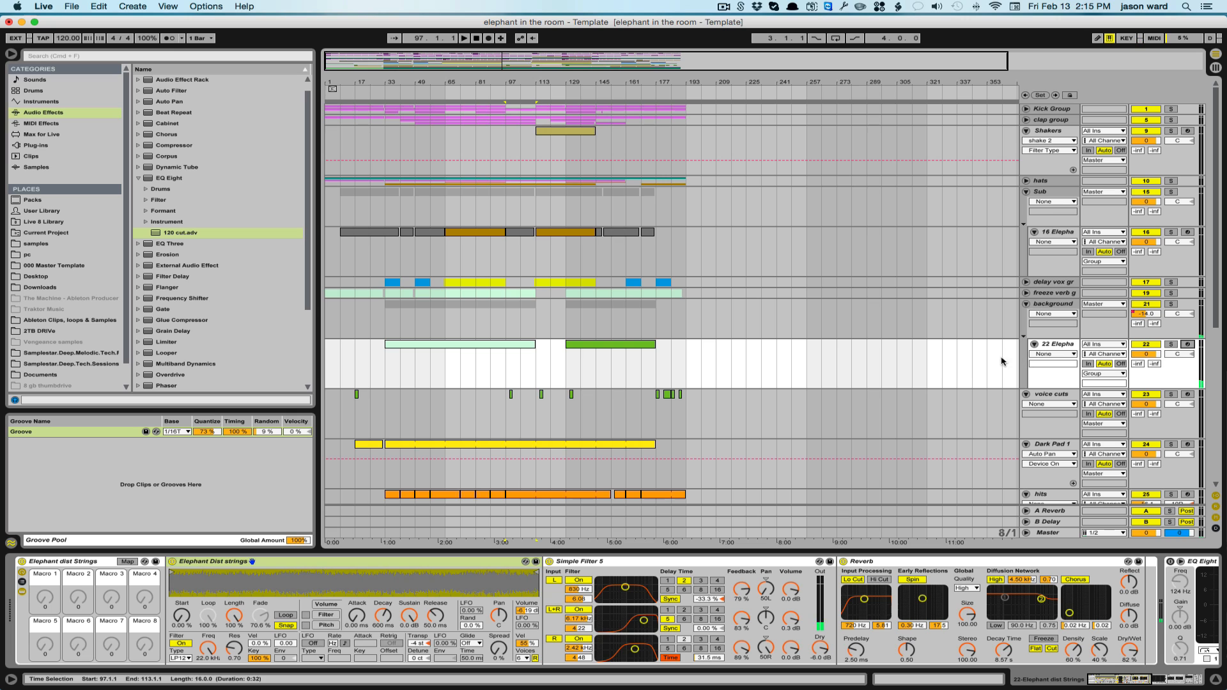
{"action": "scroll", "coordinate": [1048, 376], "scroll_direction": "down", "scroll_amount": 5}
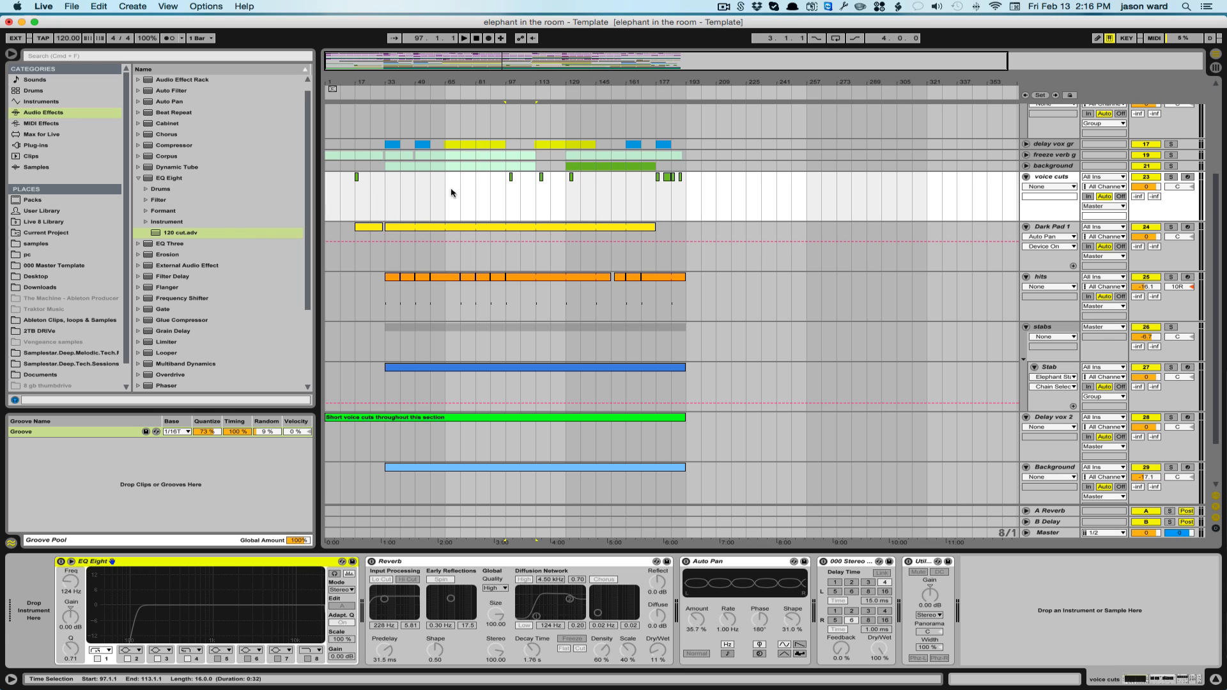
Step: Fold the voice cuts track and arm the Dark Pad 1 track for auditioning
{"action": "left_click", "coordinate": [1027, 177]}
{"action": "left_click", "coordinate": [1167, 191]}
{"action": "left_click", "coordinate": [1187, 187]}
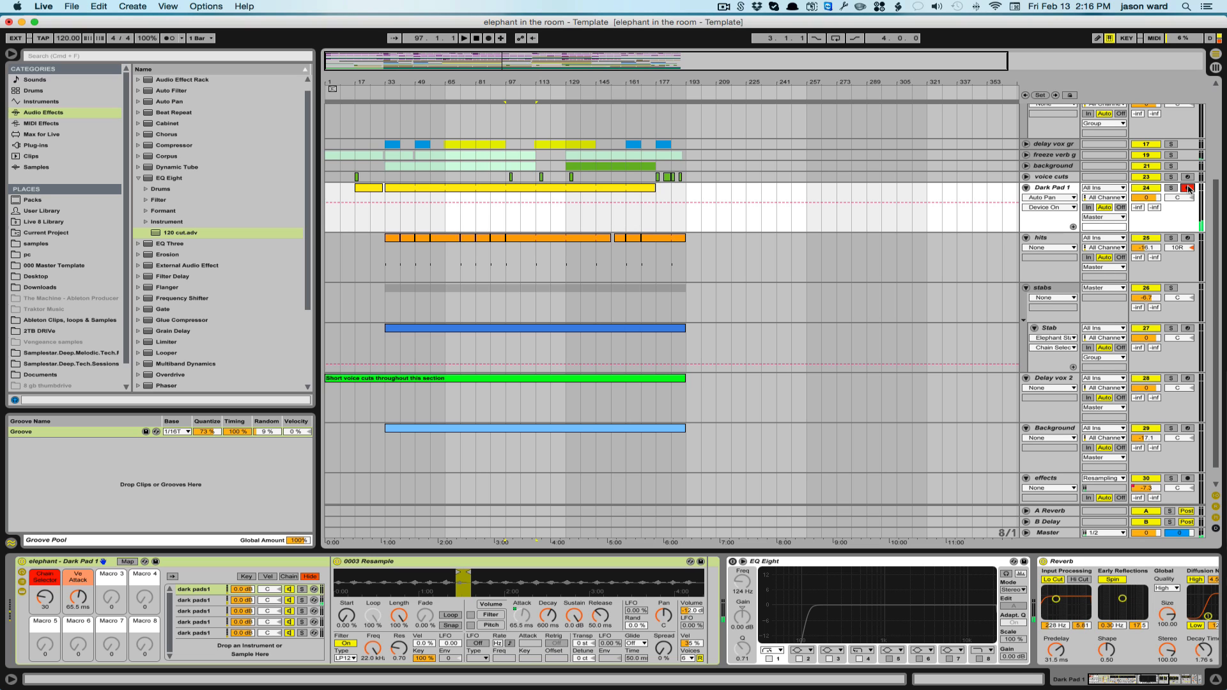
Step: Audition Dark Pad 1 by raising its Chain Selector macro to 46 and lowering it to minimum, and disarm the track
{"action": "left_click", "coordinate": [45, 598]}
{"action": "mouse_move", "coordinate": [45, 599]}
{"action": "left_mouse_down"}
{"action": "mouse_move", "coordinate": [45, 610]}
{"action": "mouse_move", "coordinate": [45, 588]}
{"action": "left_mouse_up"}
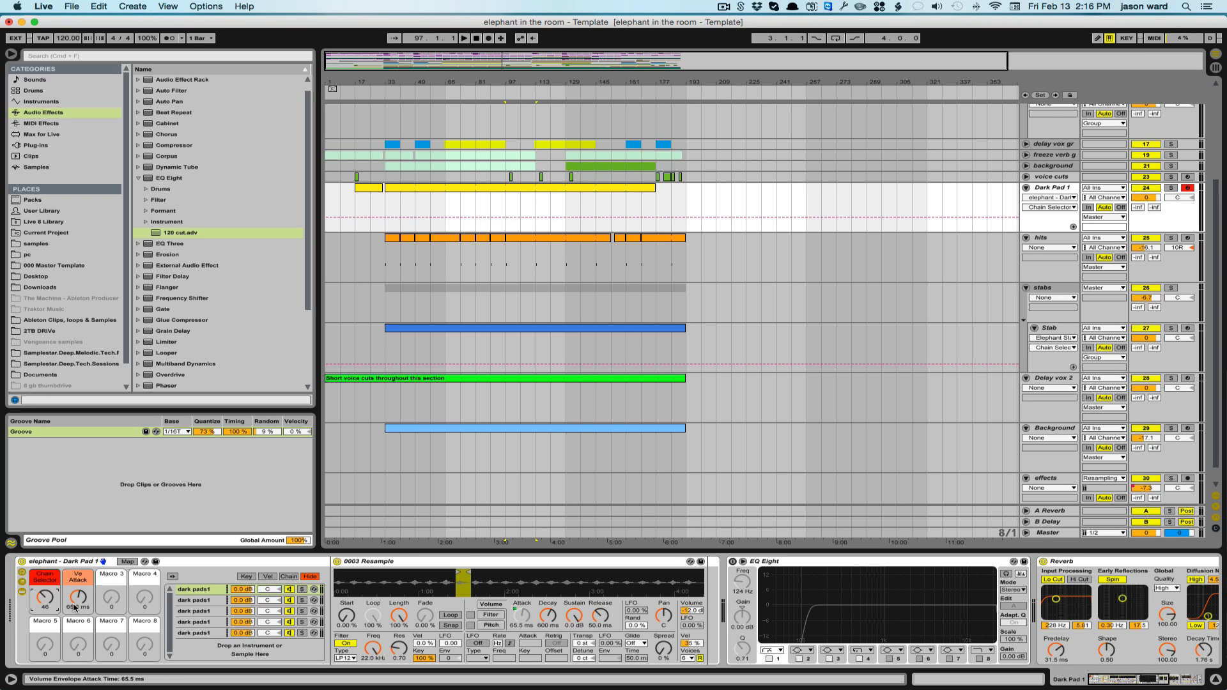
{"action": "left_click_drag", "start_coordinate": [38, 603], "coordinate": [38, 636]}
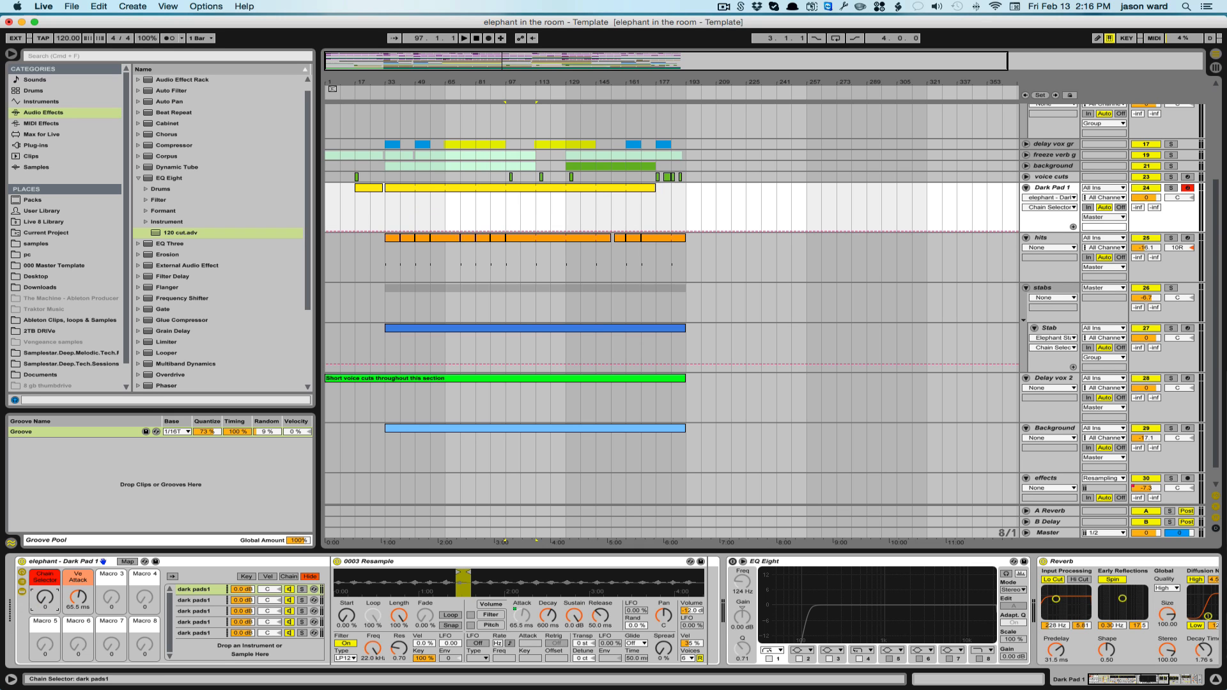
{"action": "left_click", "coordinate": [1189, 187]}
Step: Review the hits track's Drum Rack and effects chain, and briefly arm the track to audition its drum sounds
{"action": "left_click", "coordinate": [1052, 238]}
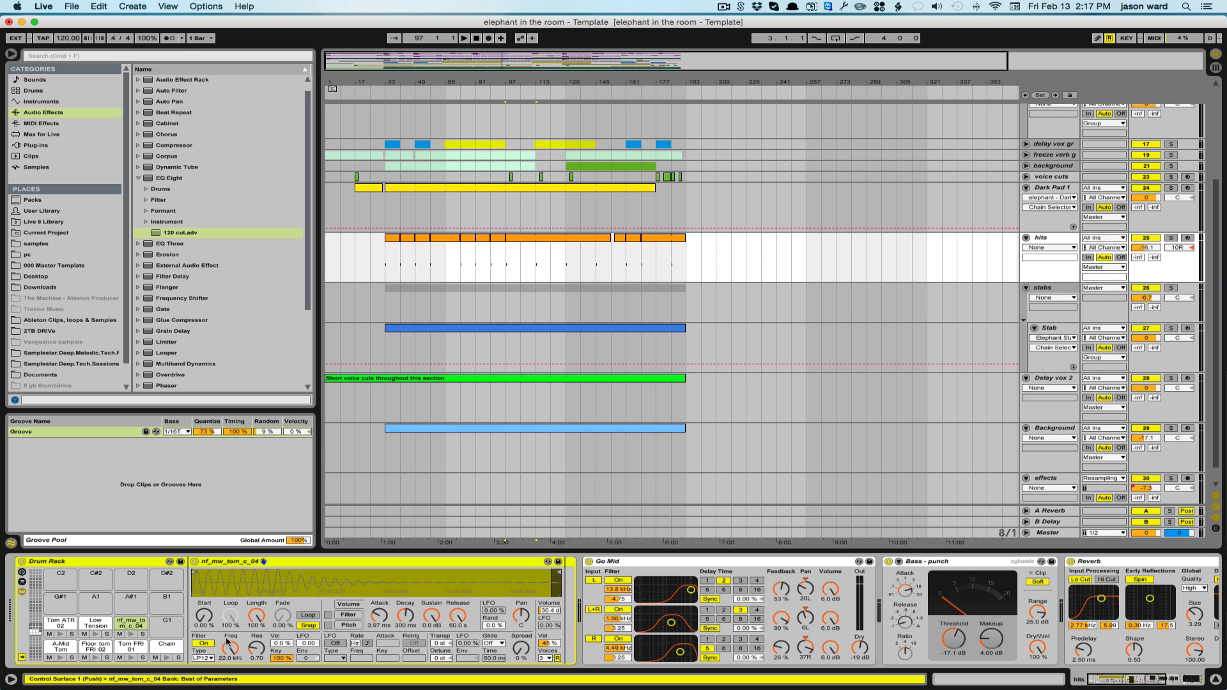
{"action": "scroll", "coordinate": [897, 607], "scroll_direction": "right", "scroll_amount": 9}
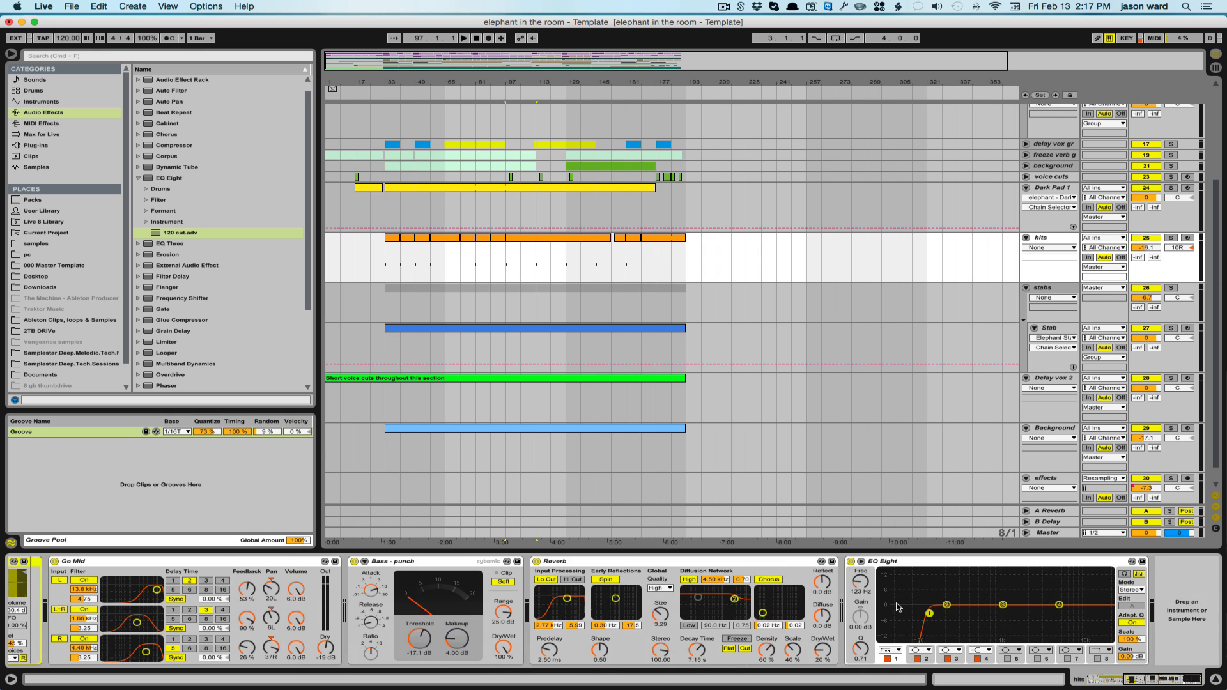
{"action": "scroll", "coordinate": [897, 607], "scroll_direction": "left", "scroll_amount": 9}
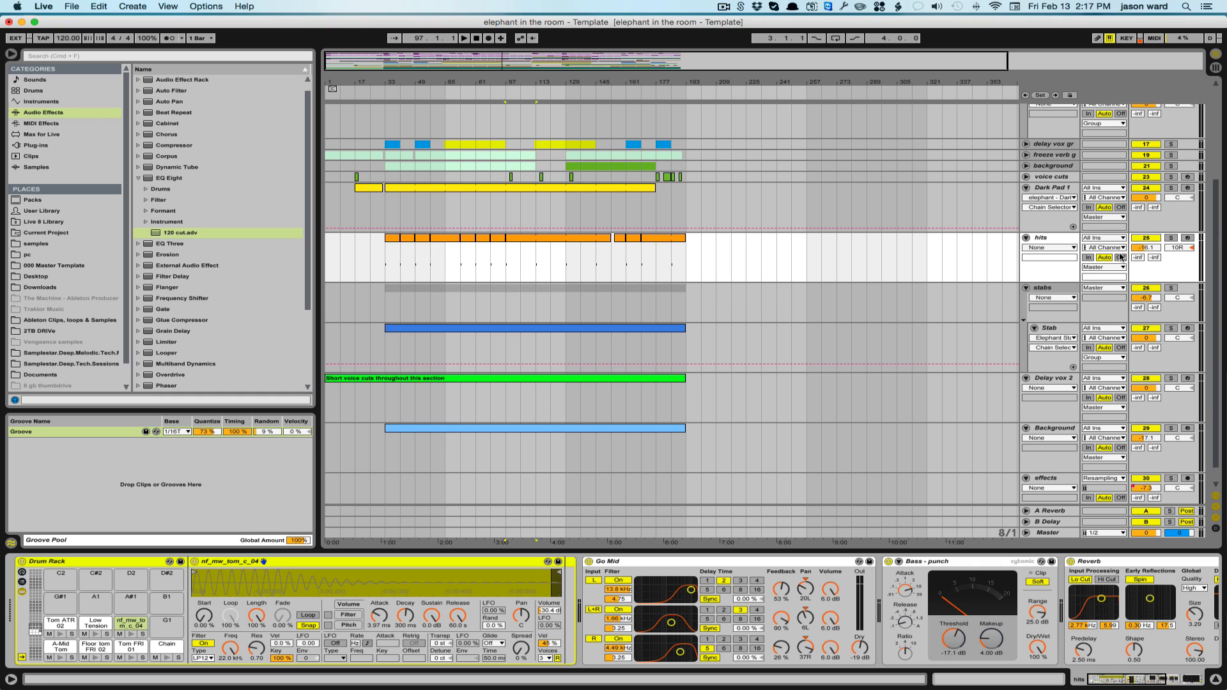
{"action": "left_click", "coordinate": [1186, 239]}
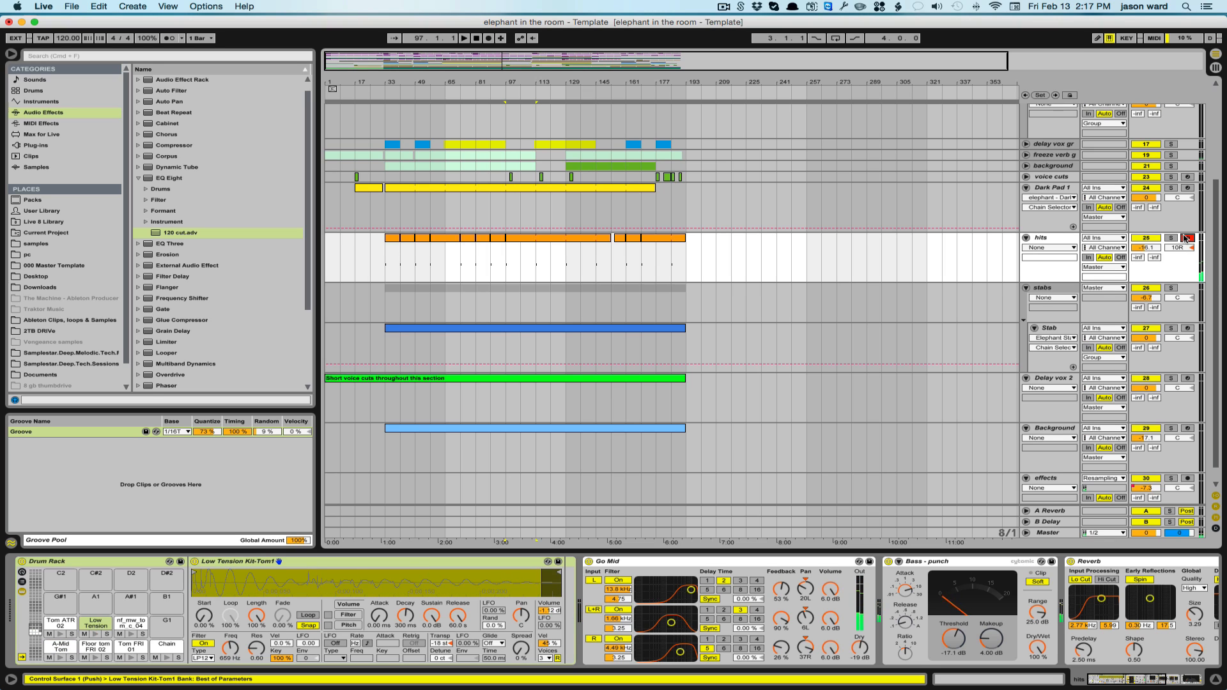
{"action": "left_click", "coordinate": [1186, 238]}
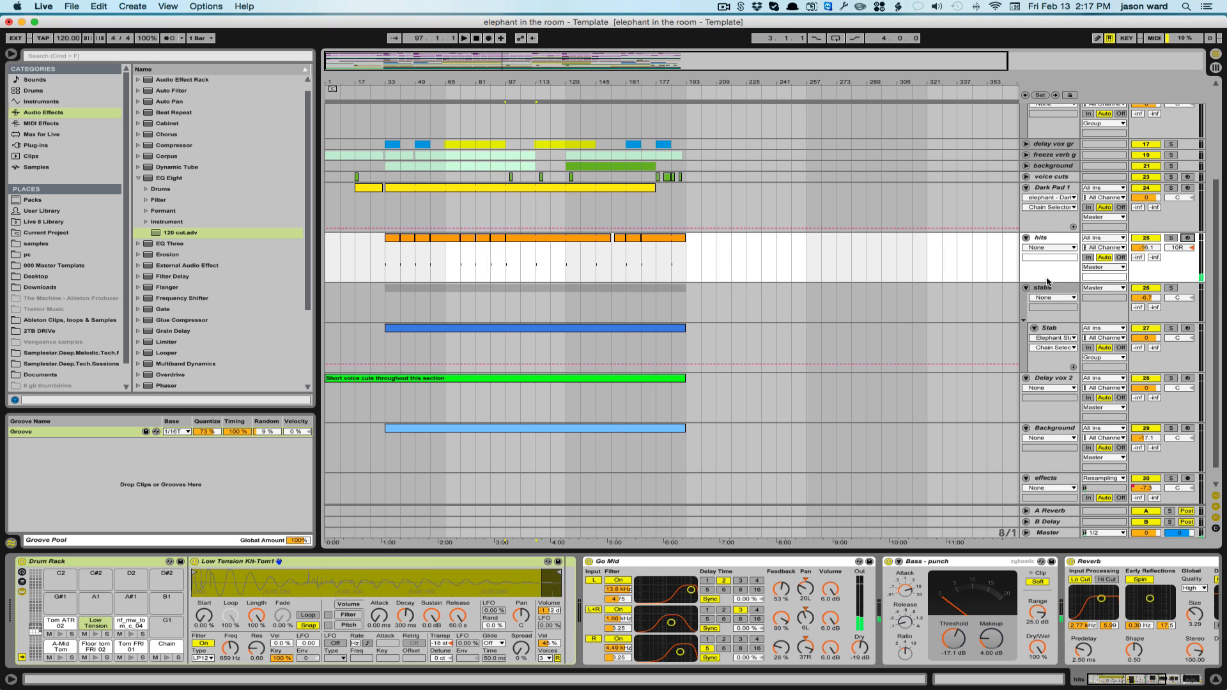
Step: Inspect the stabs group's effects and arm its Stab track to audition the Elephant Stabs instrument
{"action": "scroll", "coordinate": [1044, 274], "scroll_direction": "down", "scroll_amount": 1}
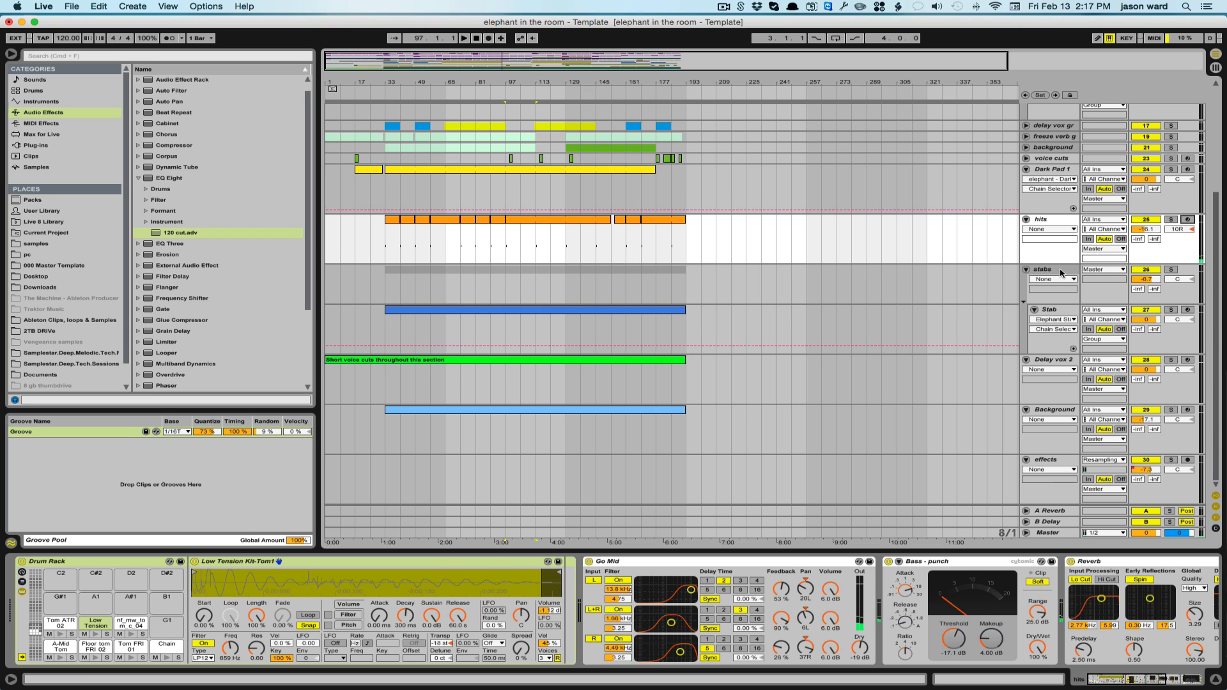
{"action": "left_click", "coordinate": [1041, 273]}
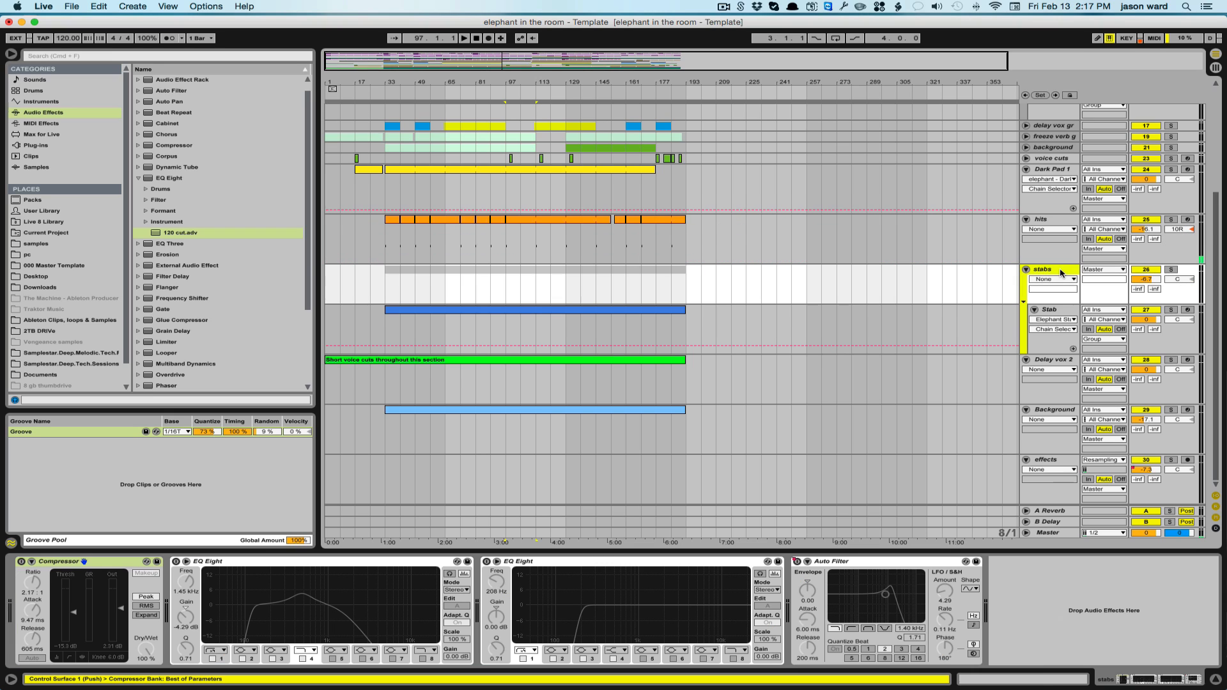
{"action": "left_click", "coordinate": [1052, 312]}
{"action": "left_click", "coordinate": [1188, 310]}
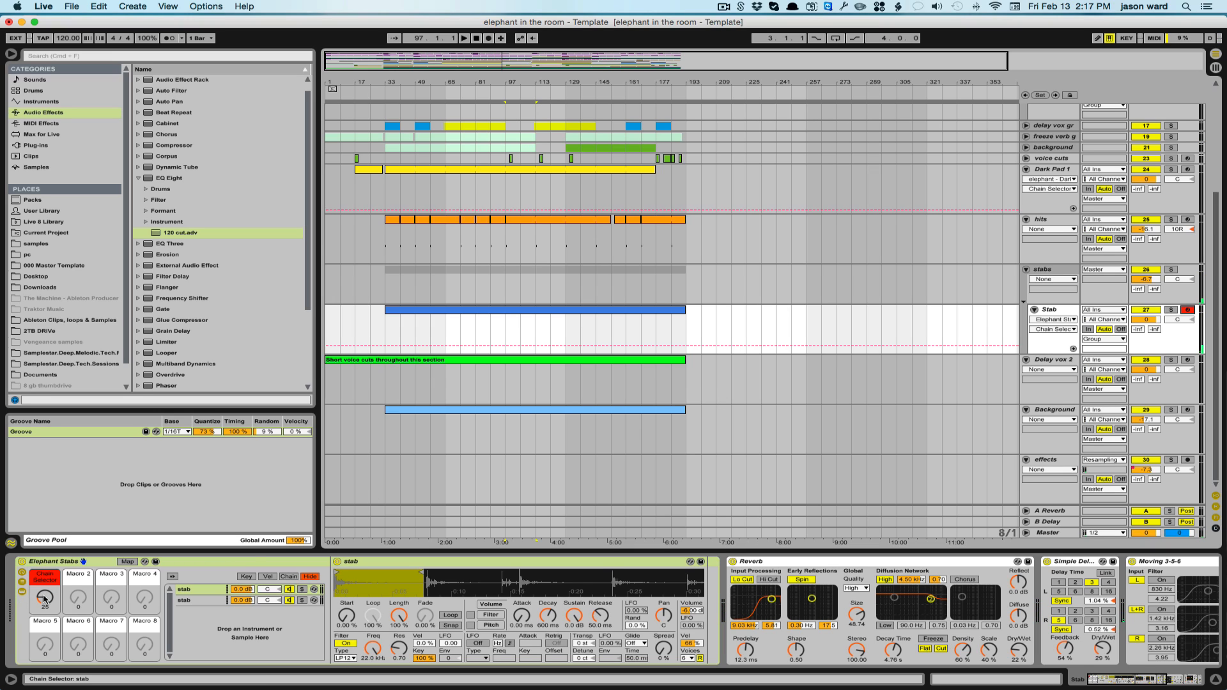
Step: Sweep the Elephant Stabs Chain Selector macro up to 104 and down to 5, and disarm the Stab track
{"action": "left_click_drag", "start_coordinate": [43, 599], "coordinate": [44, 547]}
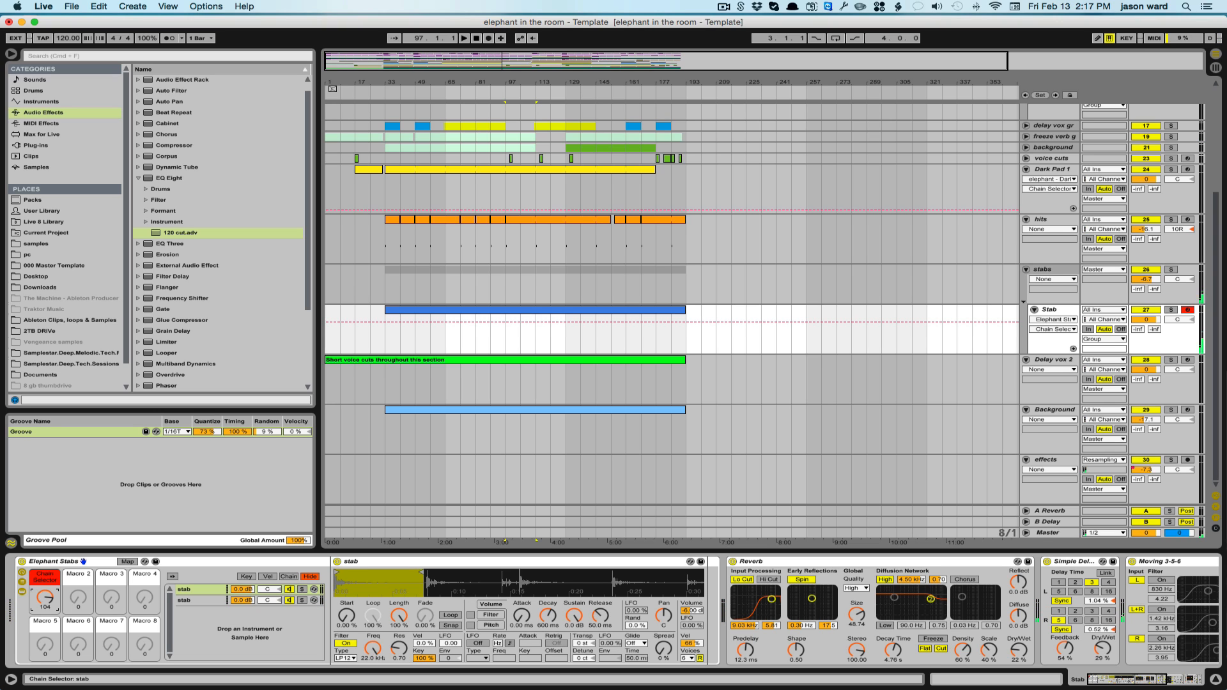
{"action": "left_click_drag", "start_coordinate": [45, 596], "coordinate": [44, 630]}
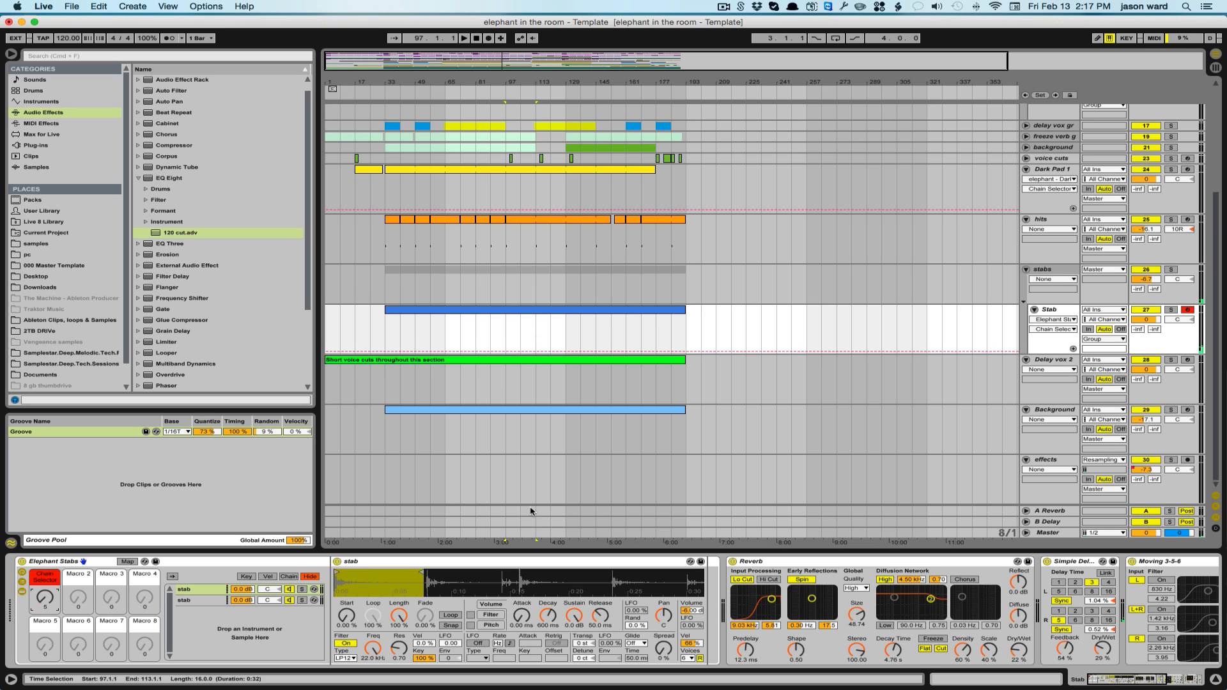
{"action": "left_click", "coordinate": [1188, 310]}
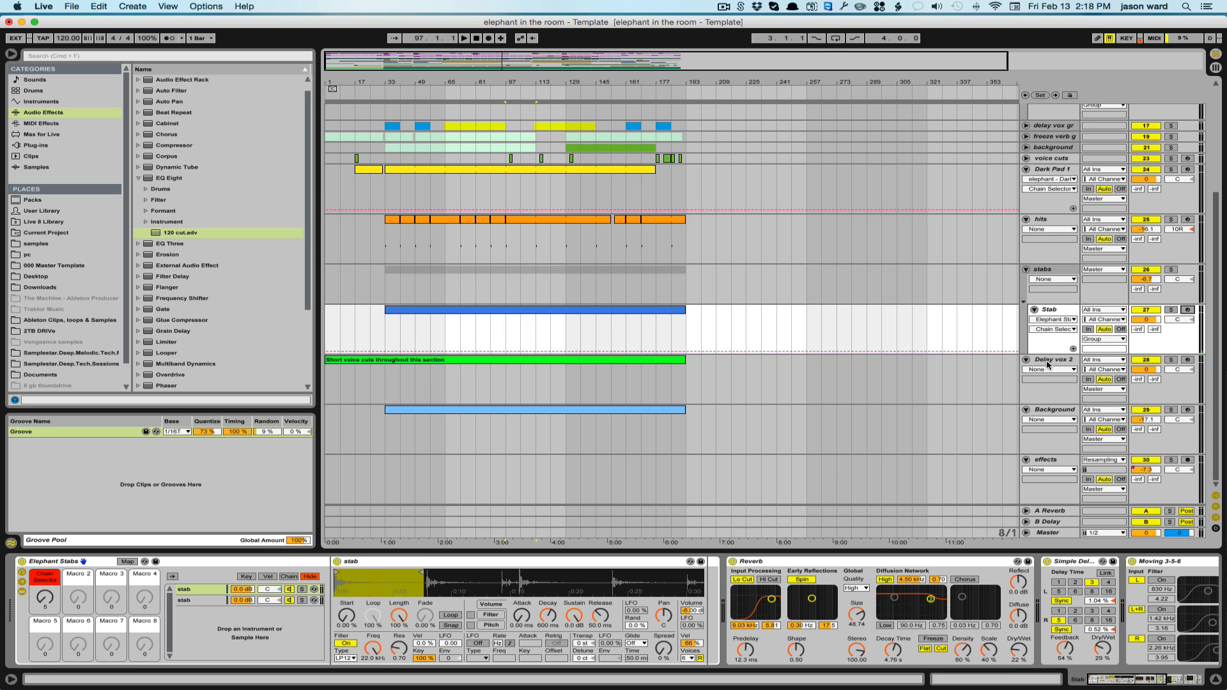
Step: Review the effects chains on the Delay vox 2 and Background tracks, and fold all tracks in the arrangement
{"action": "left_click", "coordinate": [1048, 362]}
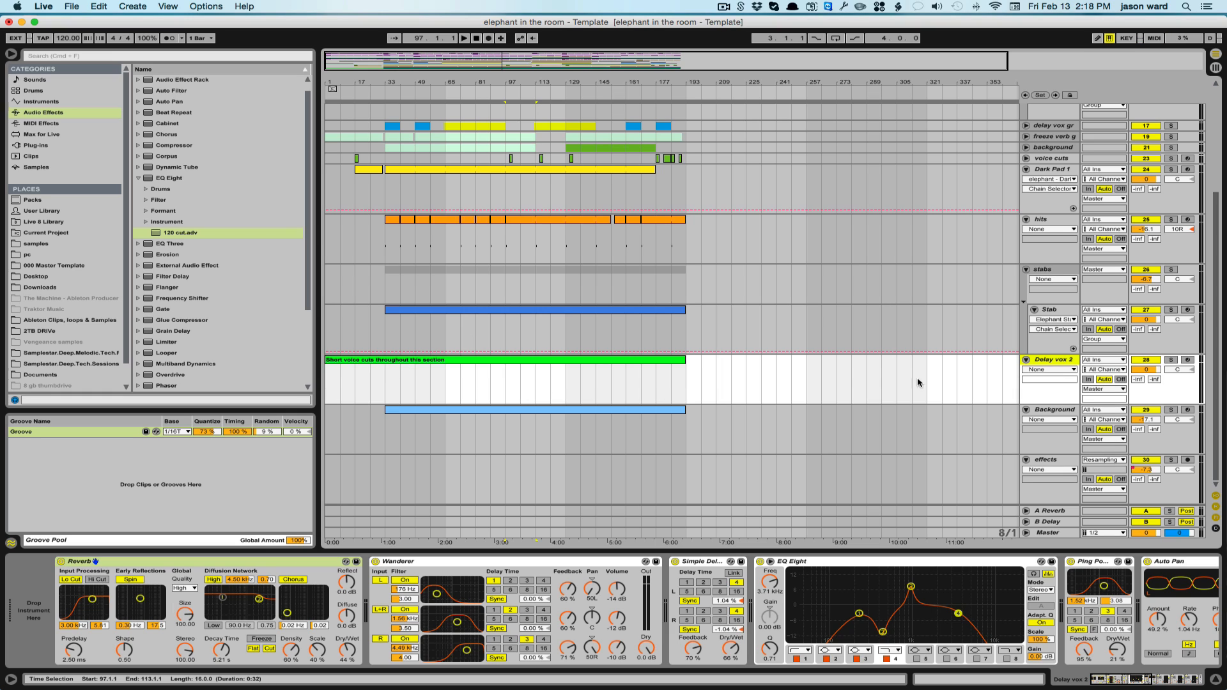
{"action": "left_click", "coordinate": [1055, 411]}
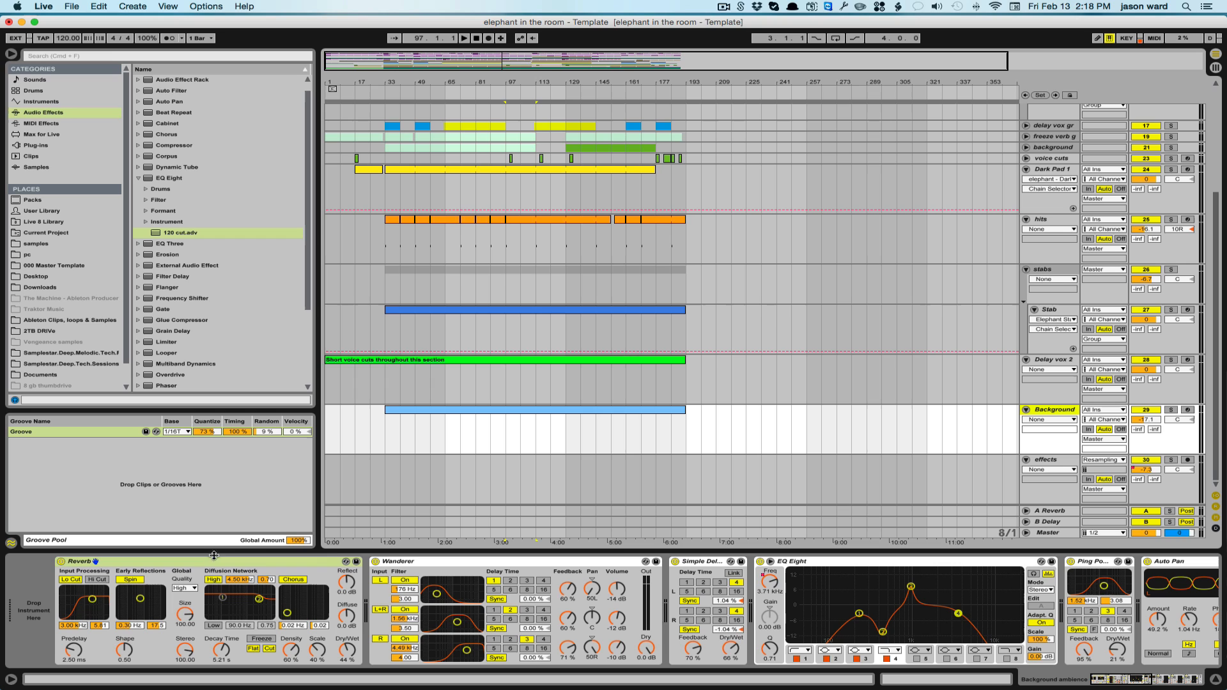
{"action": "scroll", "coordinate": [1173, 600], "scroll_direction": "right", "scroll_amount": 10}
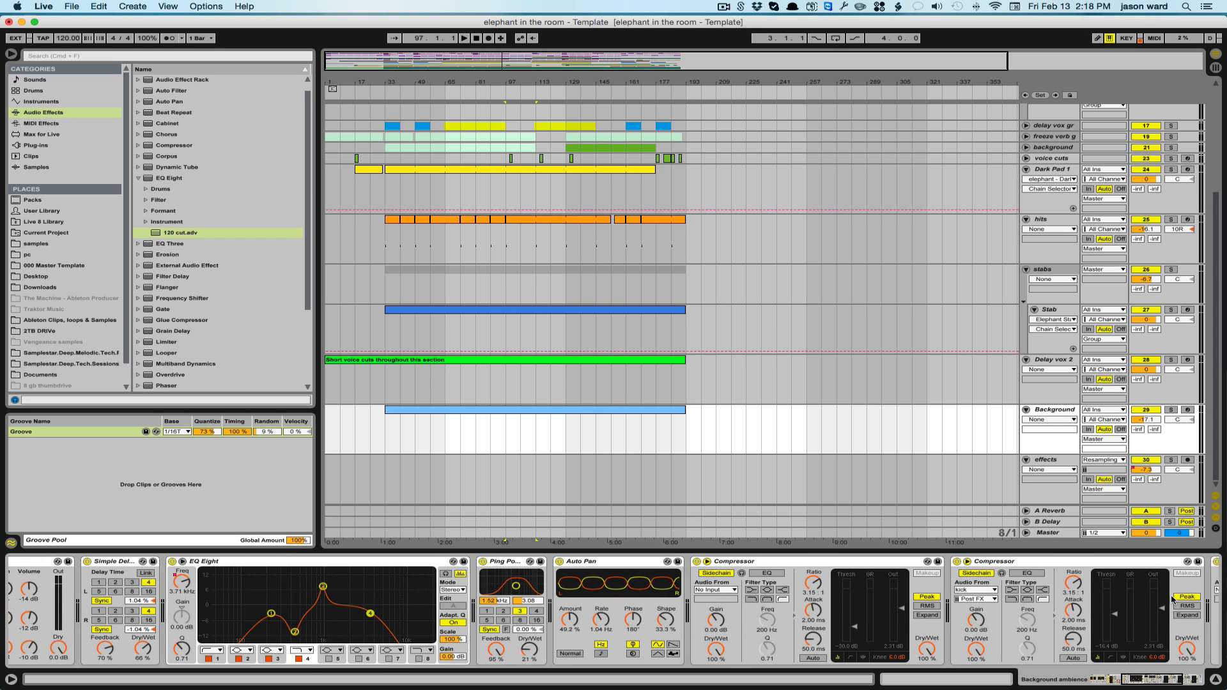
{"action": "left_click", "coordinate": [1027, 221], "text": "alt"}
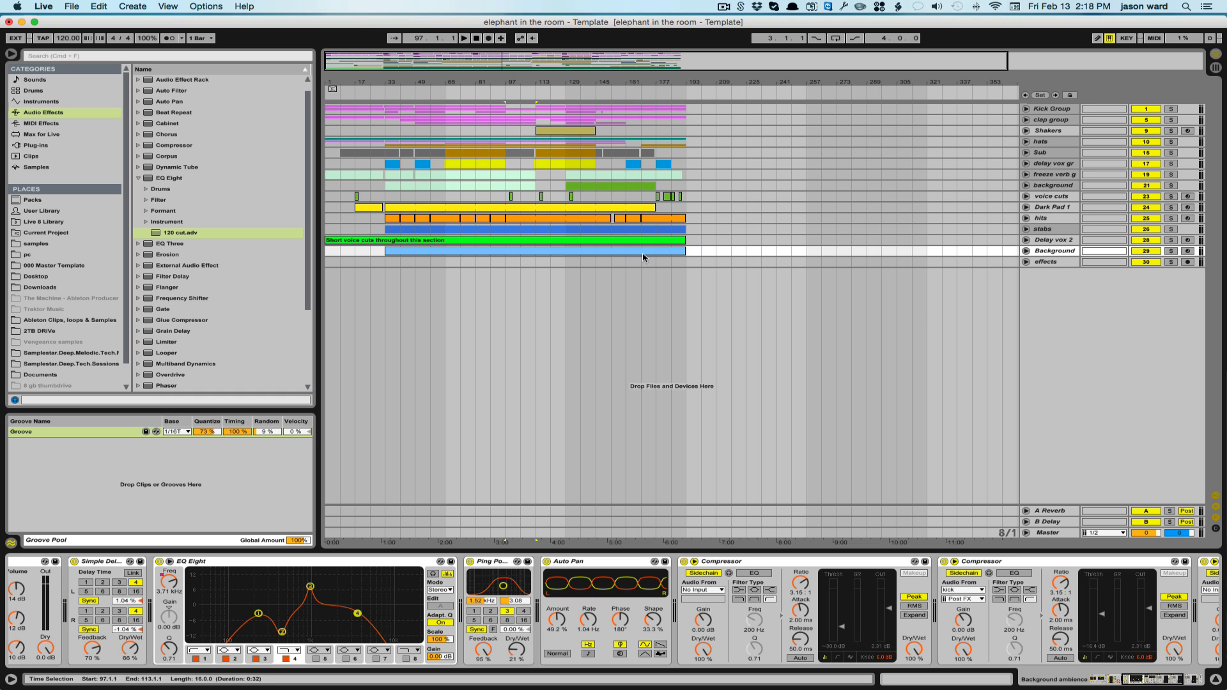
Step: Expand the template's .als file in the Desktop kit folder and try to load its voice cuts track into the set
{"action": "left_click", "coordinate": [35, 277]}
{"action": "left_click", "coordinate": [161, 178]}
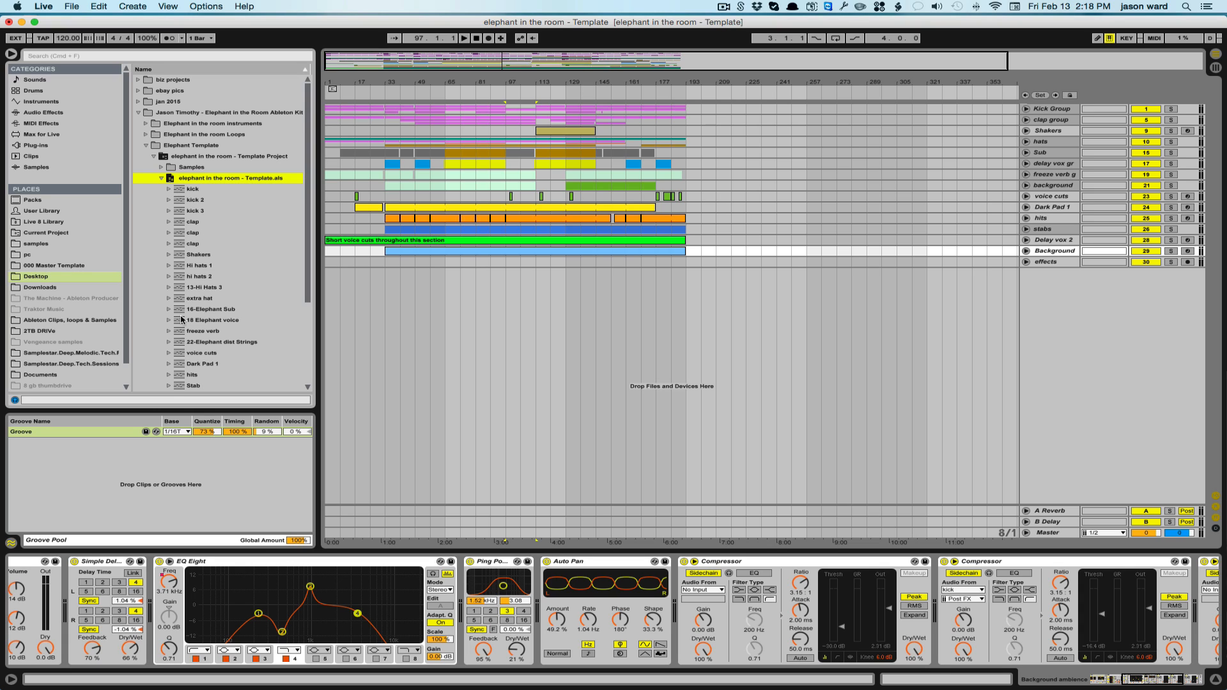
{"action": "left_click_drag", "start_coordinate": [180, 356], "coordinate": [958, 382]}
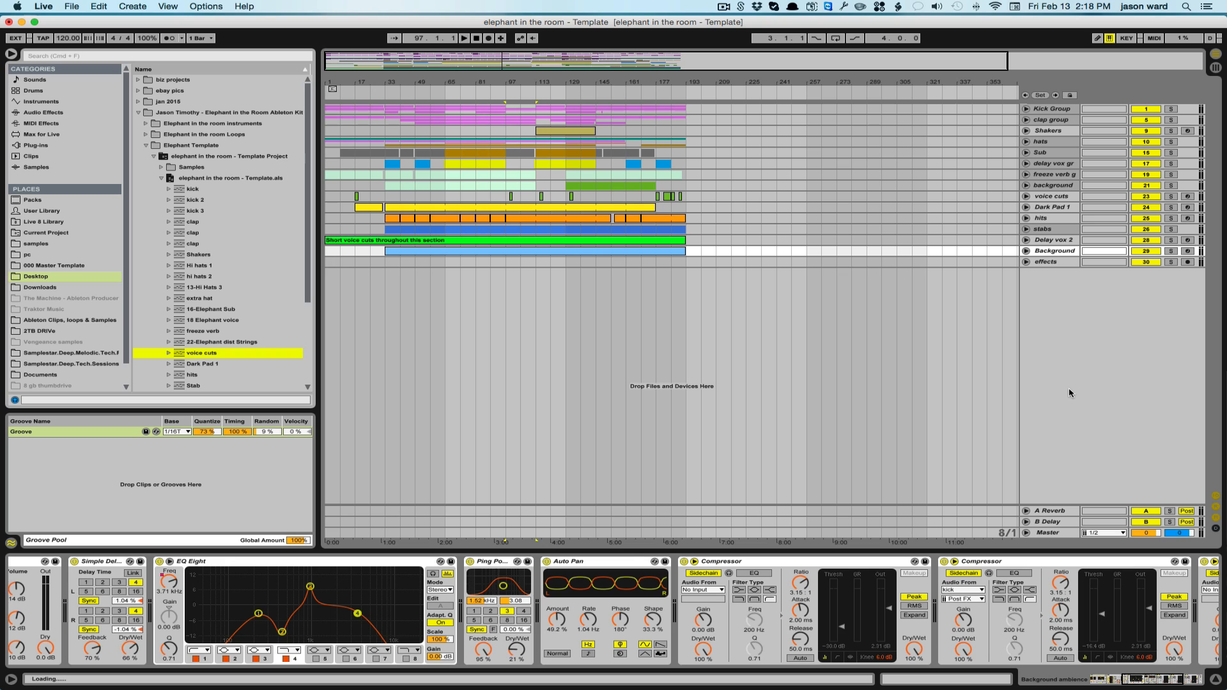
{"action": "left_click_drag", "start_coordinate": [1071, 393], "coordinate": [1071, 393]}
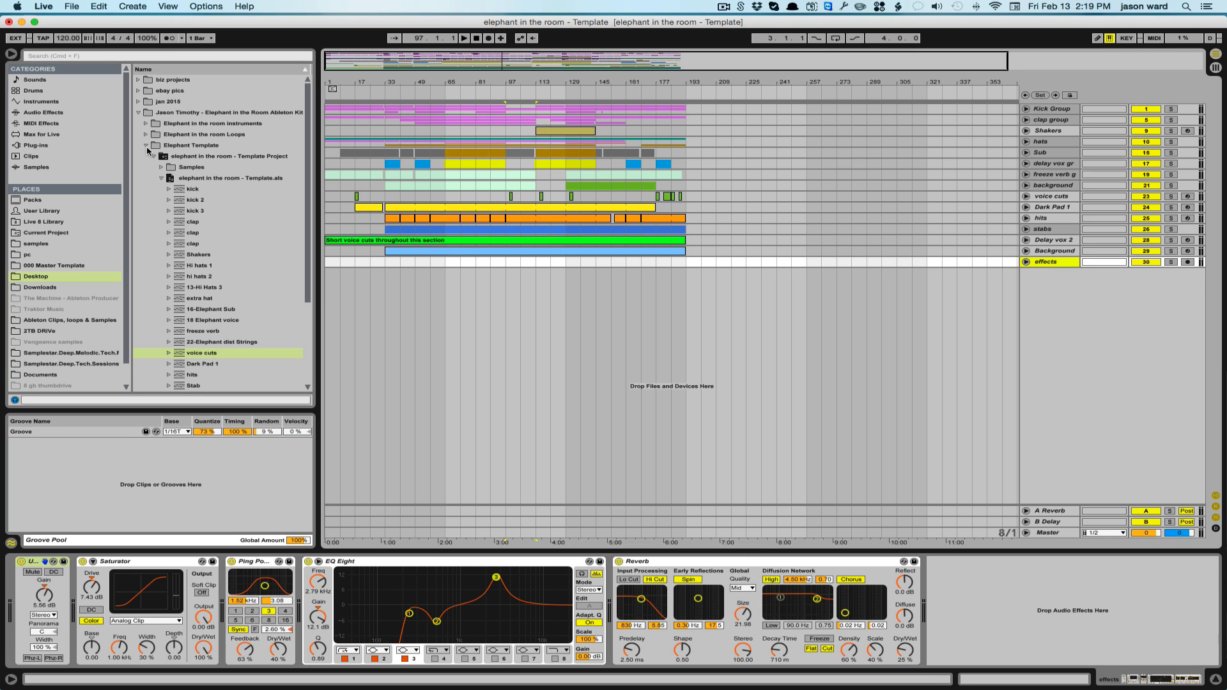
Step: Load elephant - Dark Pad 2.adg from the kit's instruments folder onto a new track below effects
{"action": "left_click", "coordinate": [146, 145]}
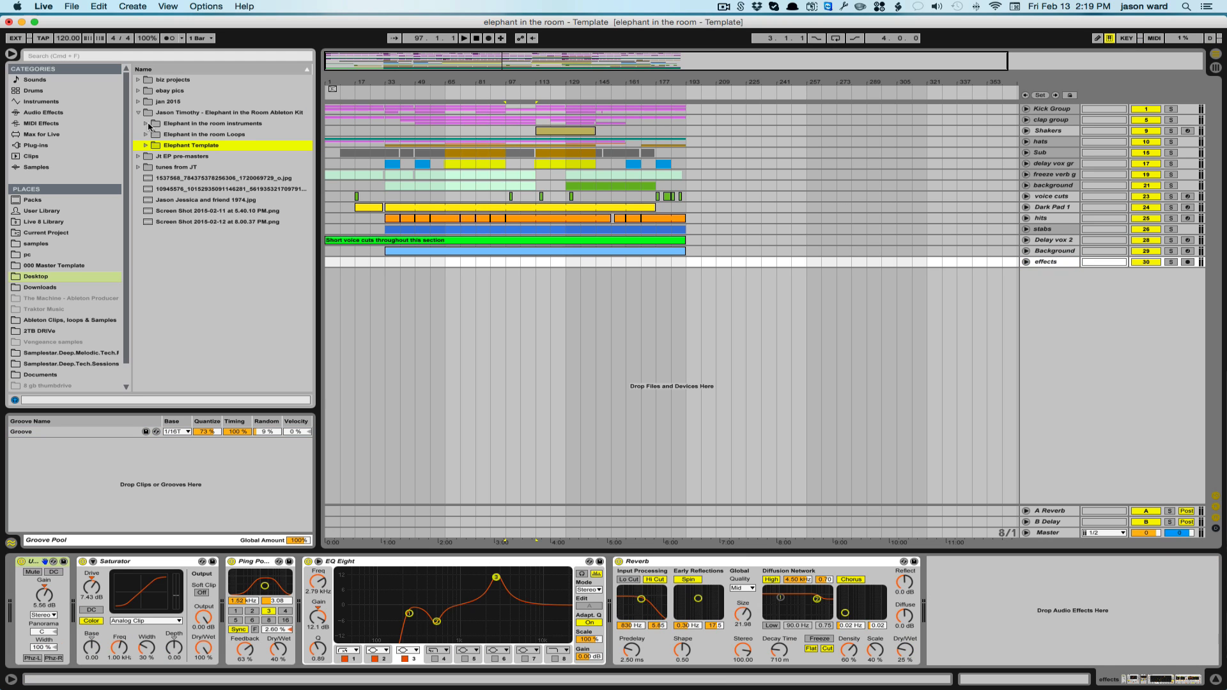
{"action": "left_click", "coordinate": [146, 124]}
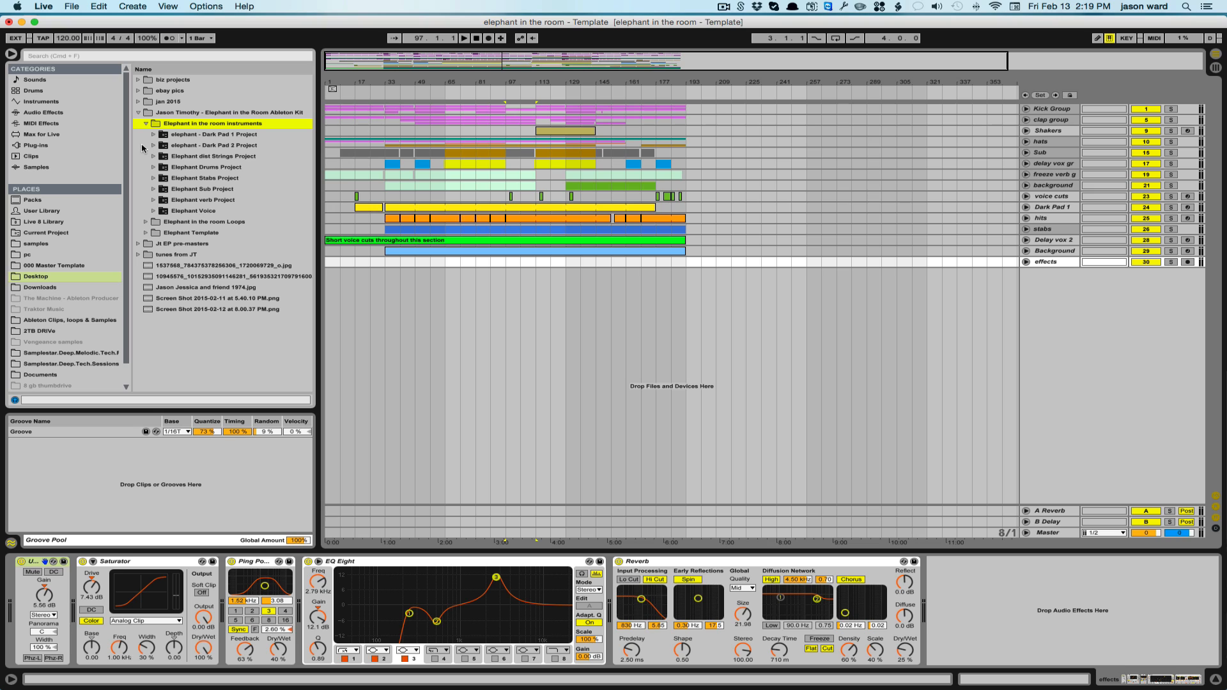
{"action": "left_click", "coordinate": [152, 146]}
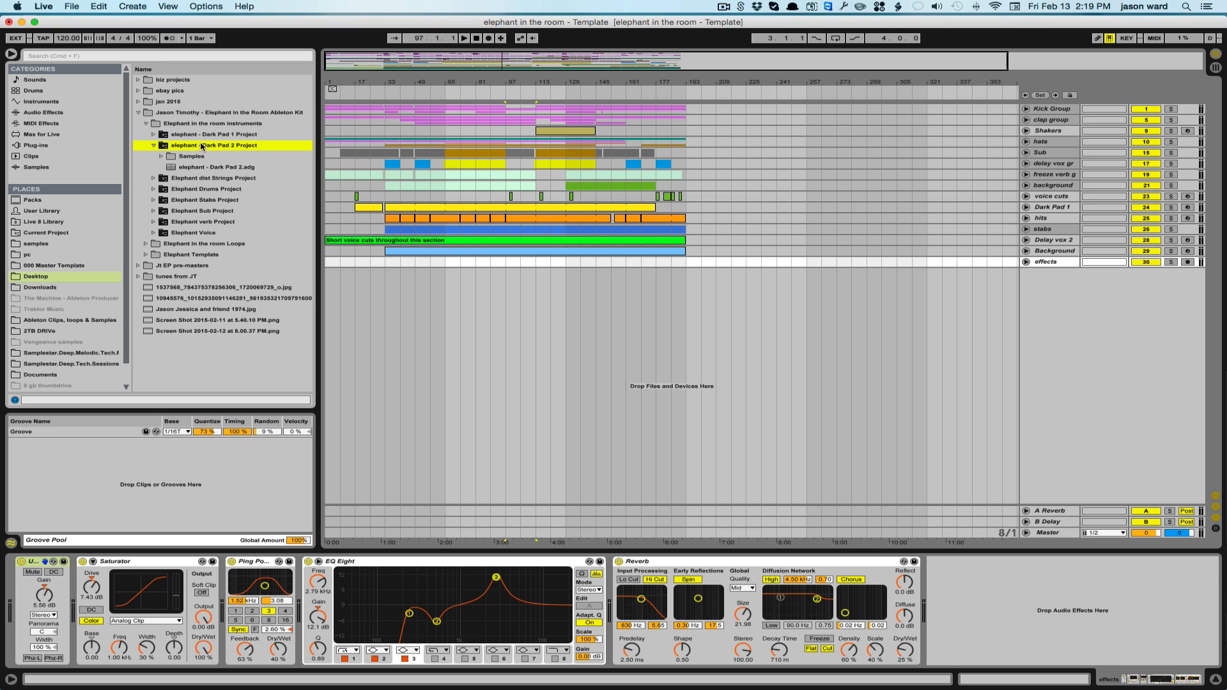
{"action": "left_click_drag", "start_coordinate": [170, 170], "coordinate": [888, 342]}
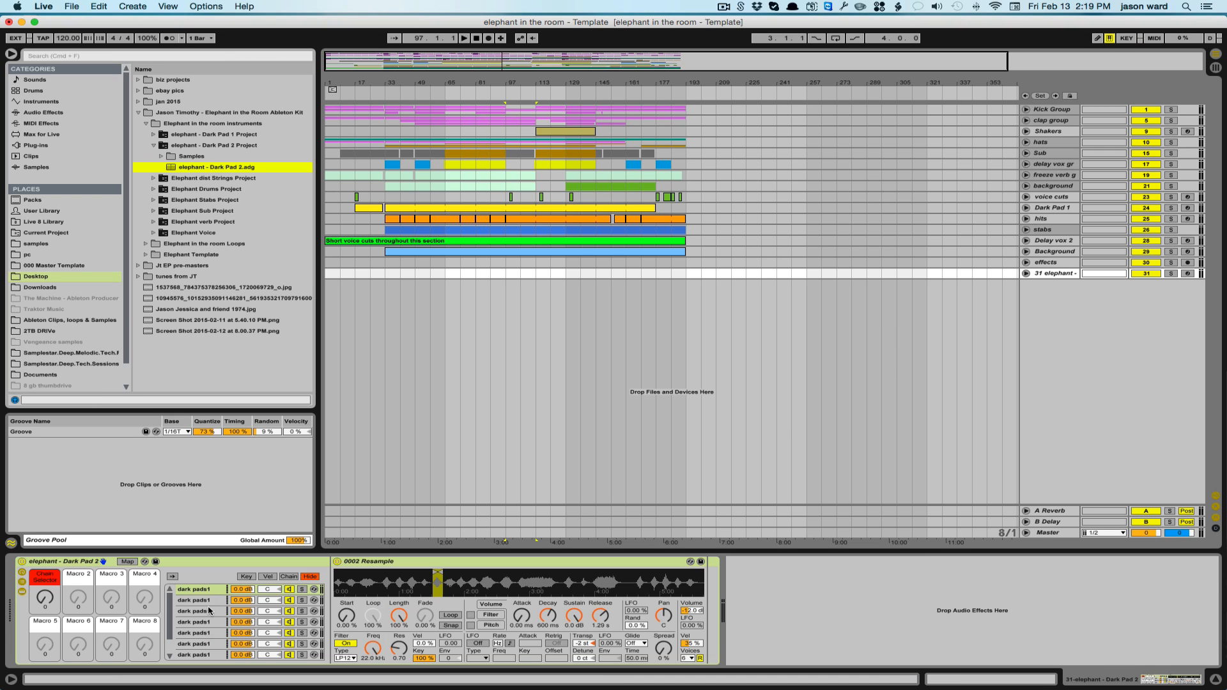
Step: Look through Dark Pad 2's chain list, raise its Chain Selector macro, and arm the new track for auditioning
{"action": "scroll", "coordinate": [203, 621], "scroll_direction": "down", "scroll_amount": 3}
{"action": "scroll", "coordinate": [203, 621], "scroll_direction": "up", "scroll_amount": 3}
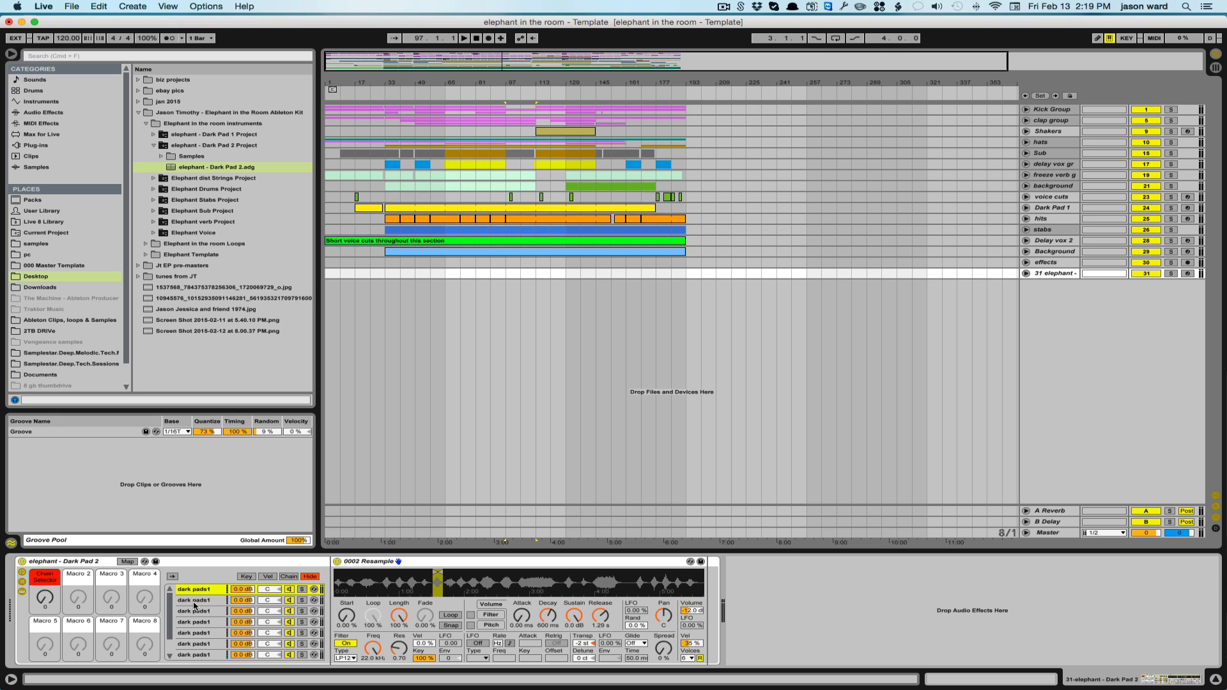
{"action": "left_click", "coordinate": [44, 601]}
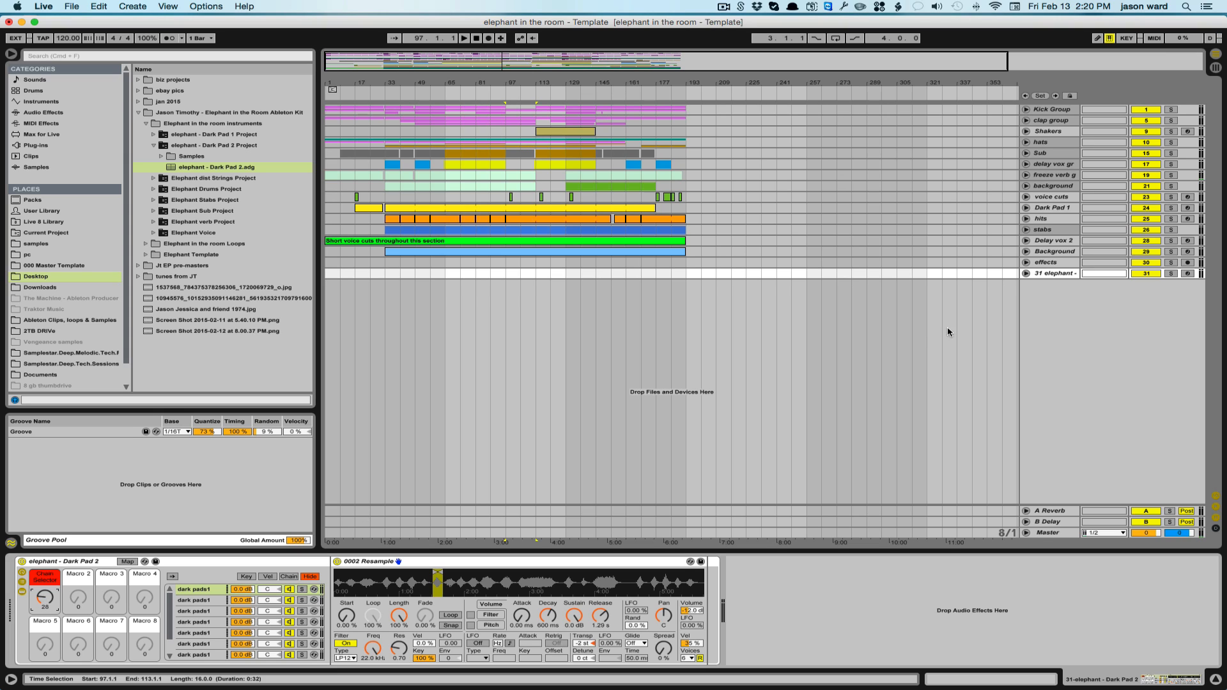
{"action": "left_click", "coordinate": [1188, 274]}
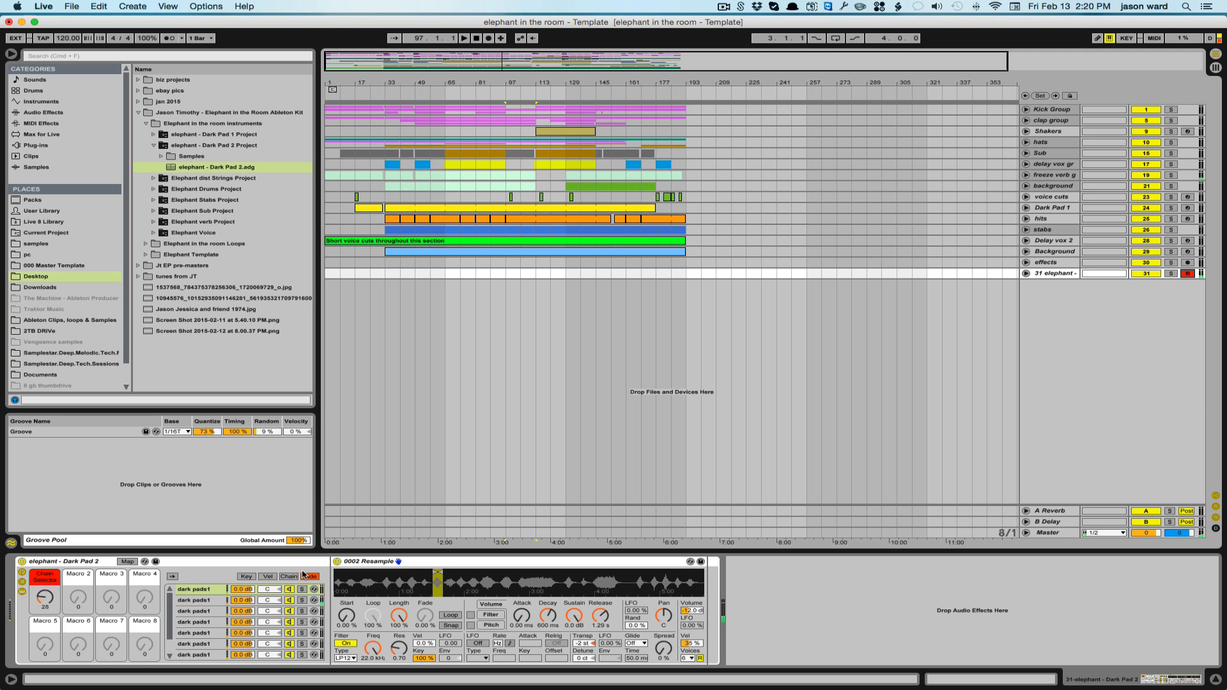
Step: Unfold the freeze verb group and audition Dark Pad 2 by sweeping its Chain Selector macro up and back to 0
{"action": "left_click", "coordinate": [1026, 176]}
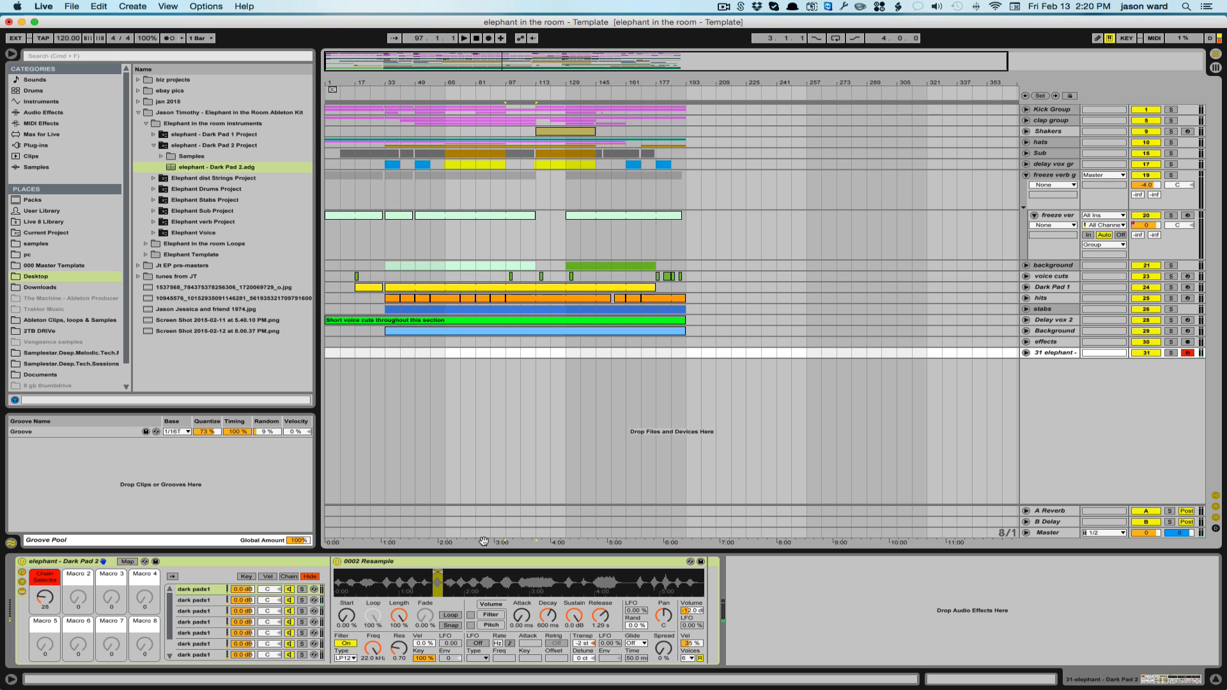
{"action": "left_click", "coordinate": [46, 599]}
{"action": "left_click_drag", "start_coordinate": [46, 599], "coordinate": [46, 601]}
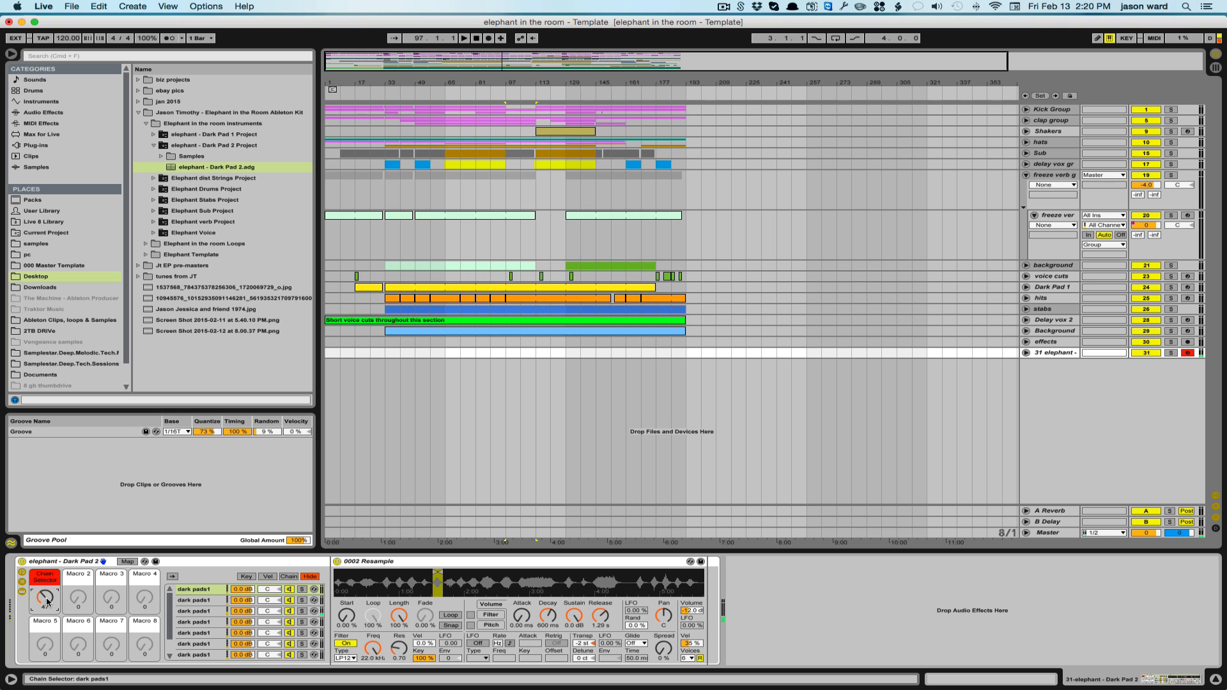
{"action": "left_click_drag", "start_coordinate": [46, 599], "coordinate": [47, 601]}
{"action": "left_click_drag", "start_coordinate": [43, 599], "coordinate": [44, 639]}
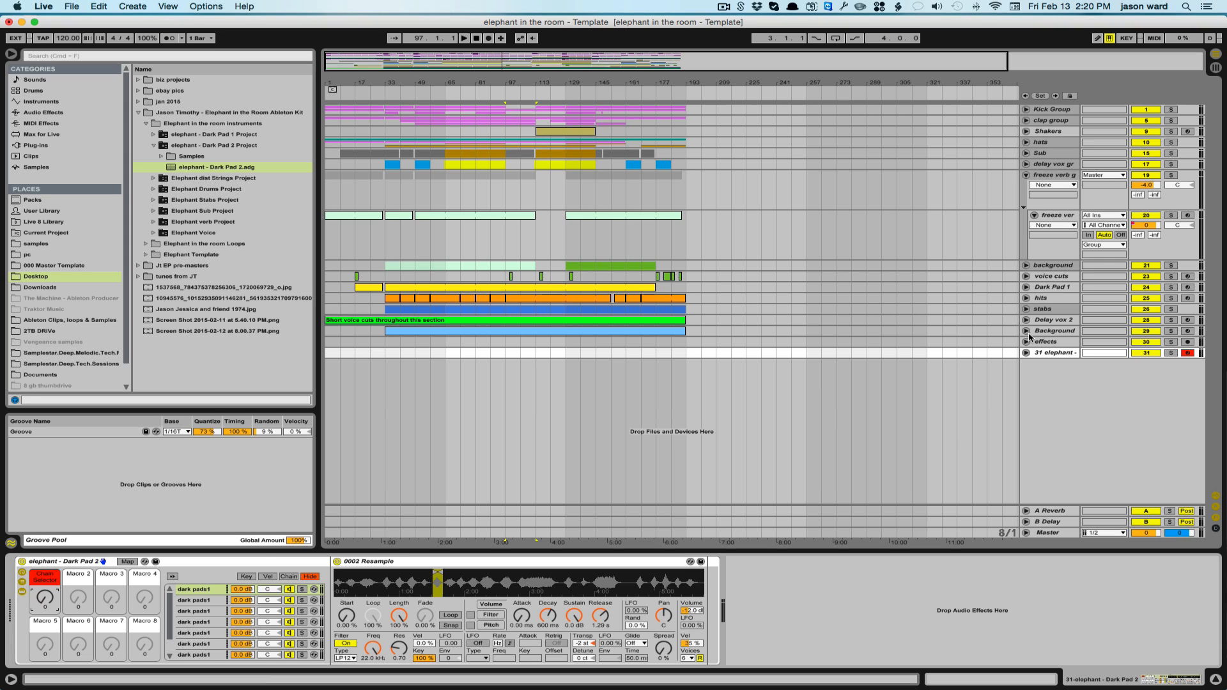